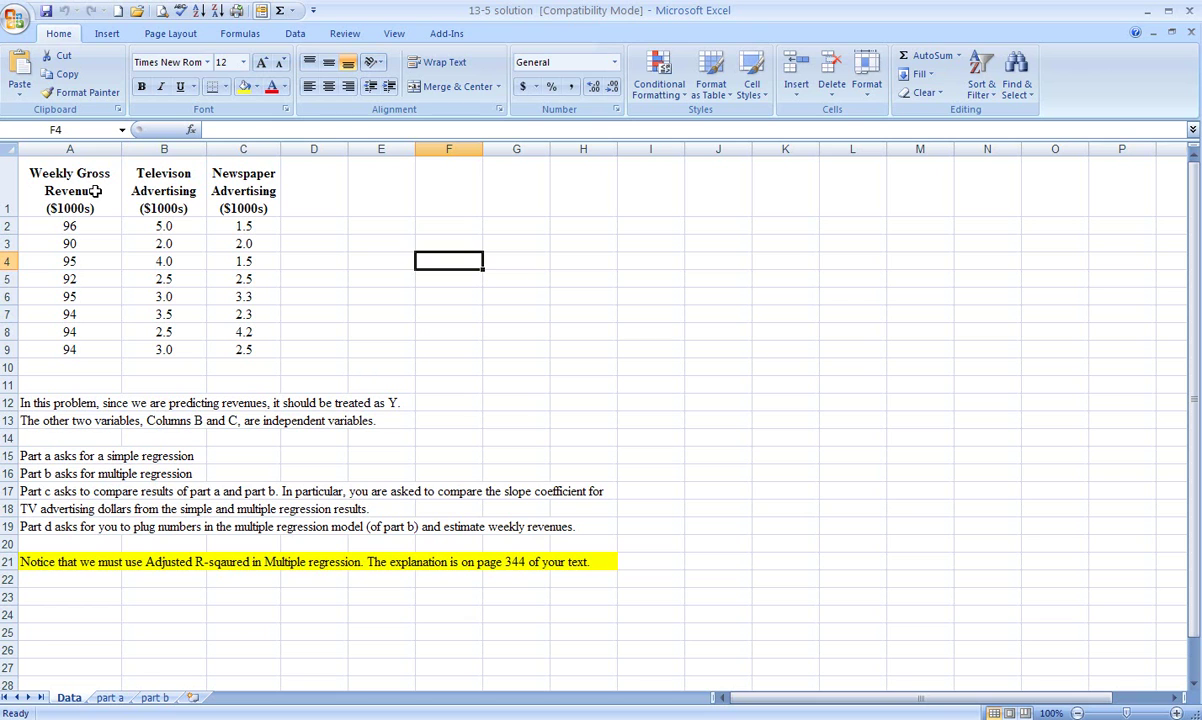
Open the Regression tool from the Data Analysis tools on the Data tab
{"action": "left_click", "coordinate": [296, 38]}
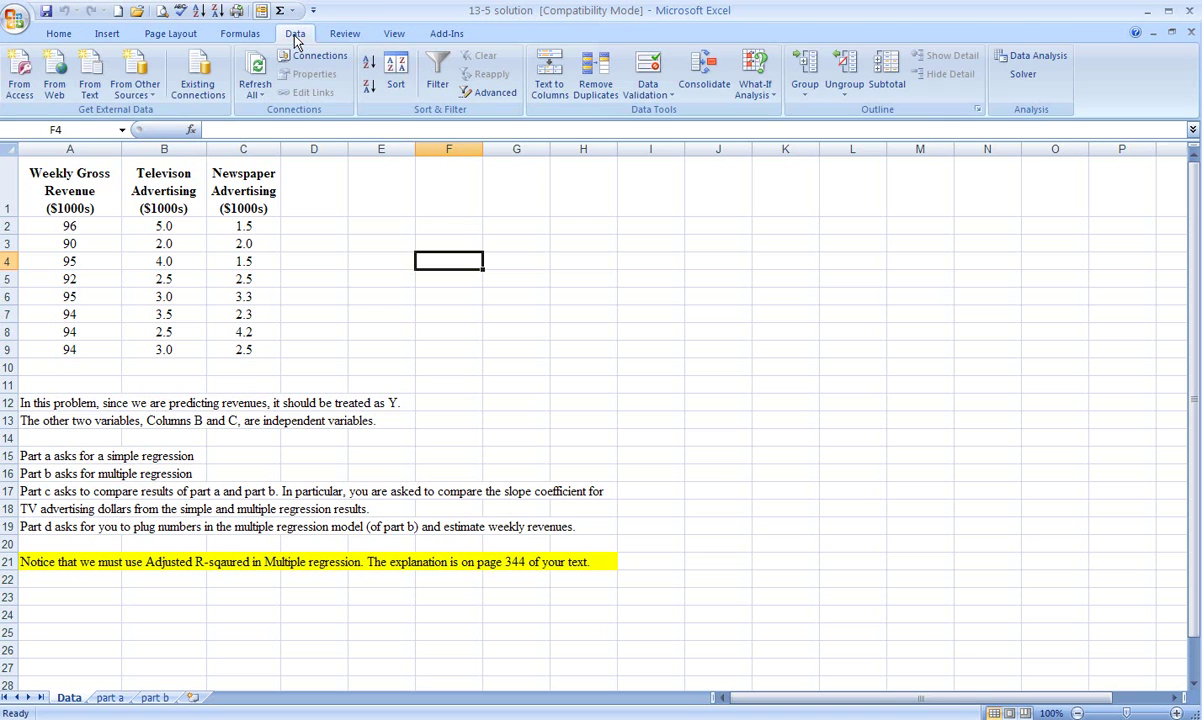
{"action": "left_click", "coordinate": [1034, 62]}
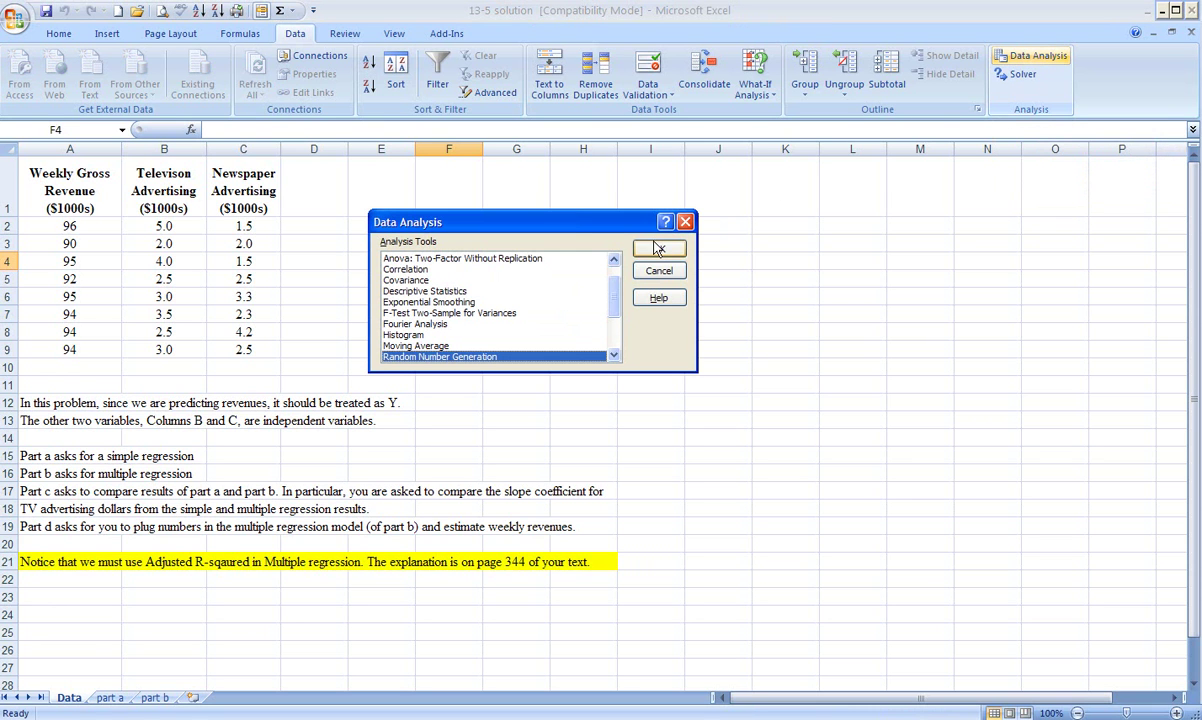
{"action": "left_click_drag", "start_coordinate": [614, 287], "coordinate": [614, 320]}
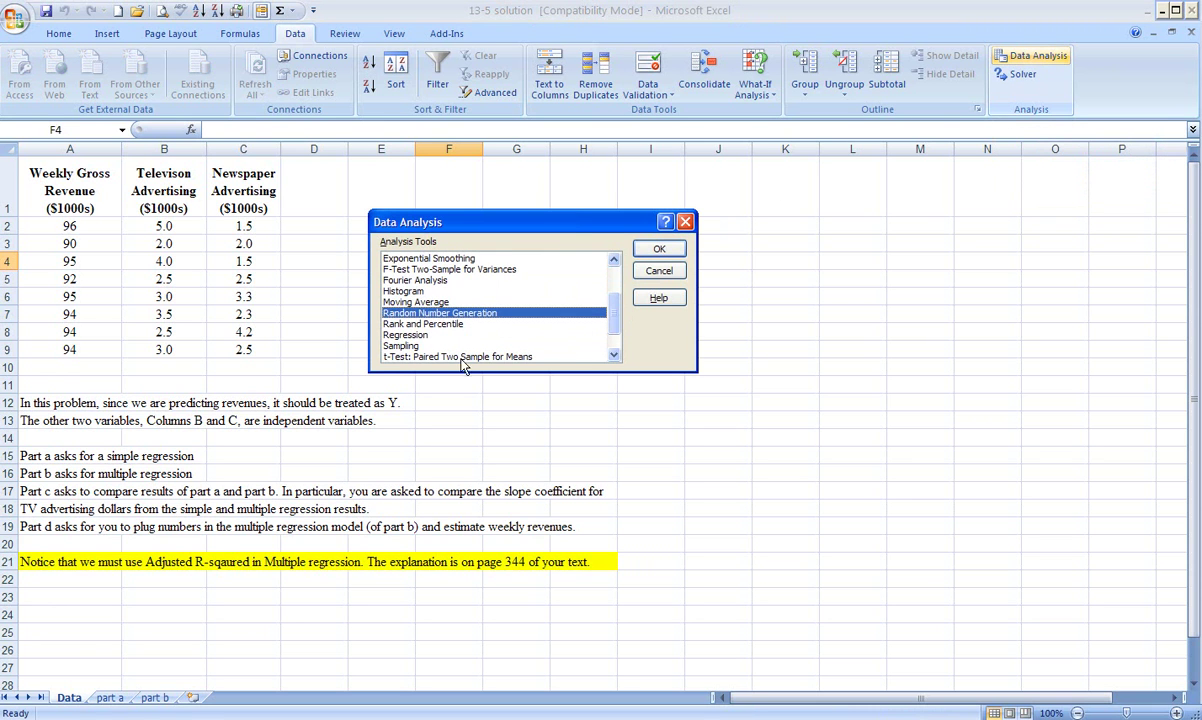
{"action": "left_click", "coordinate": [414, 336]}
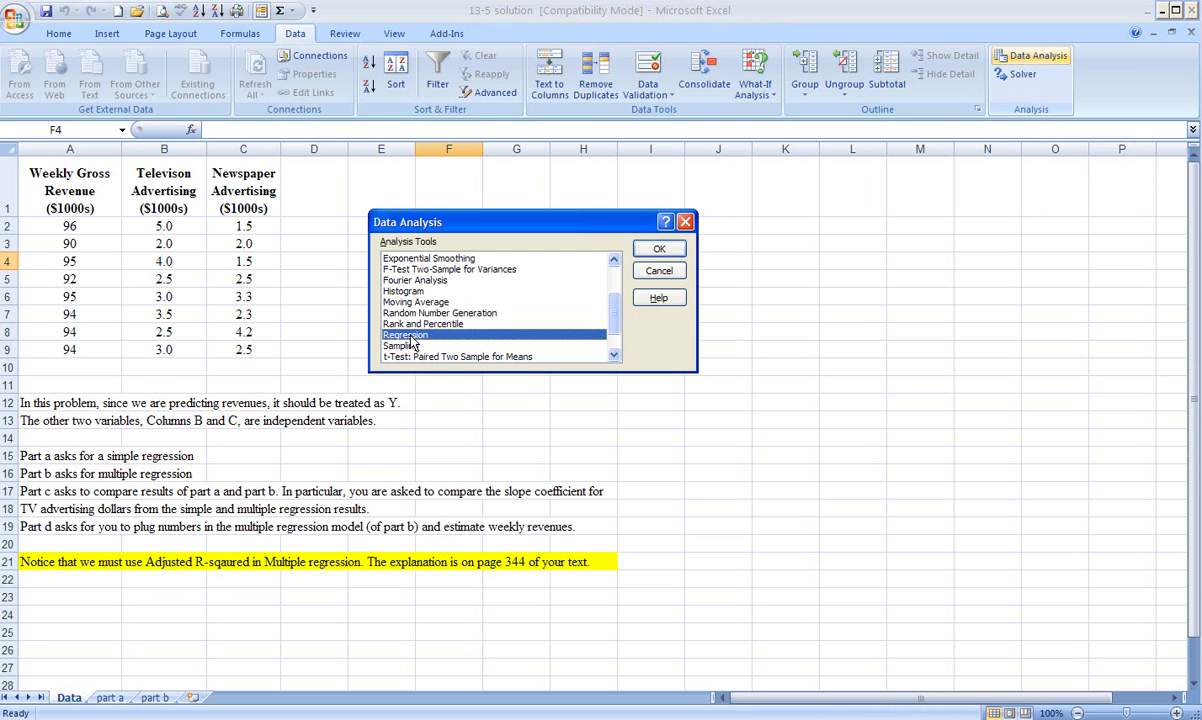
{"action": "left_click", "coordinate": [658, 254]}
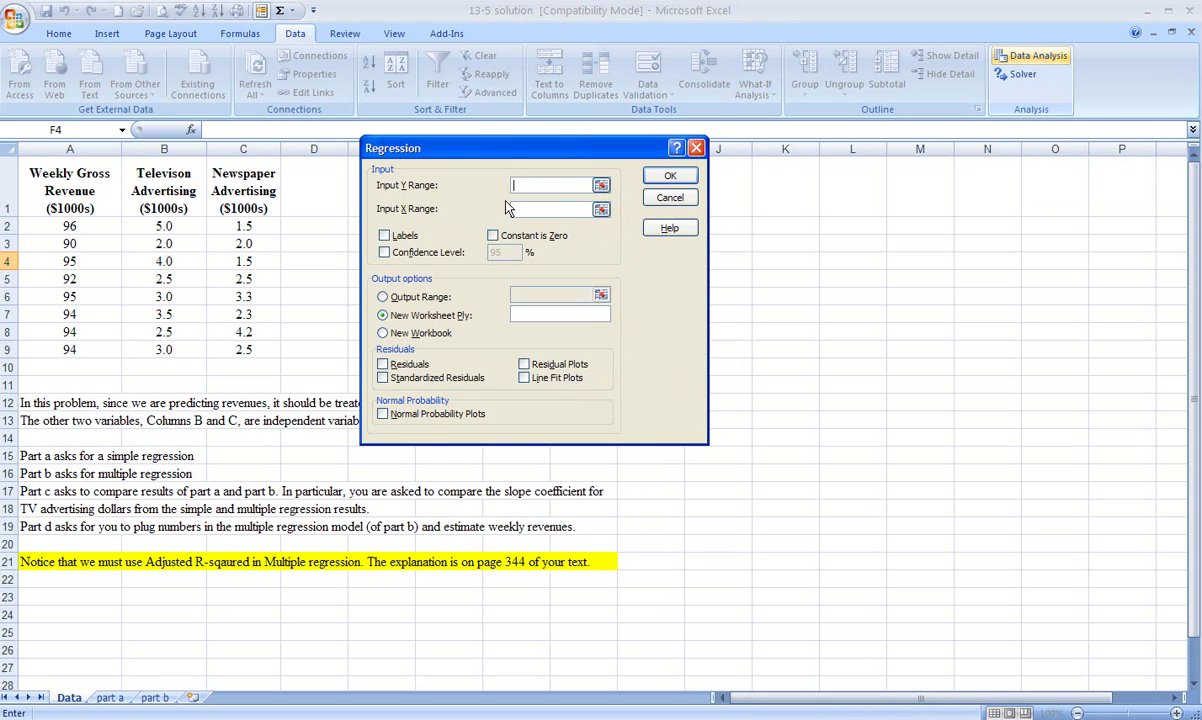
Set Input Y Range to revenue A1:A9 and Input X Range to TV advertising B1:B9
{"action": "left_click_drag", "start_coordinate": [478, 148], "coordinate": [735, 68]}
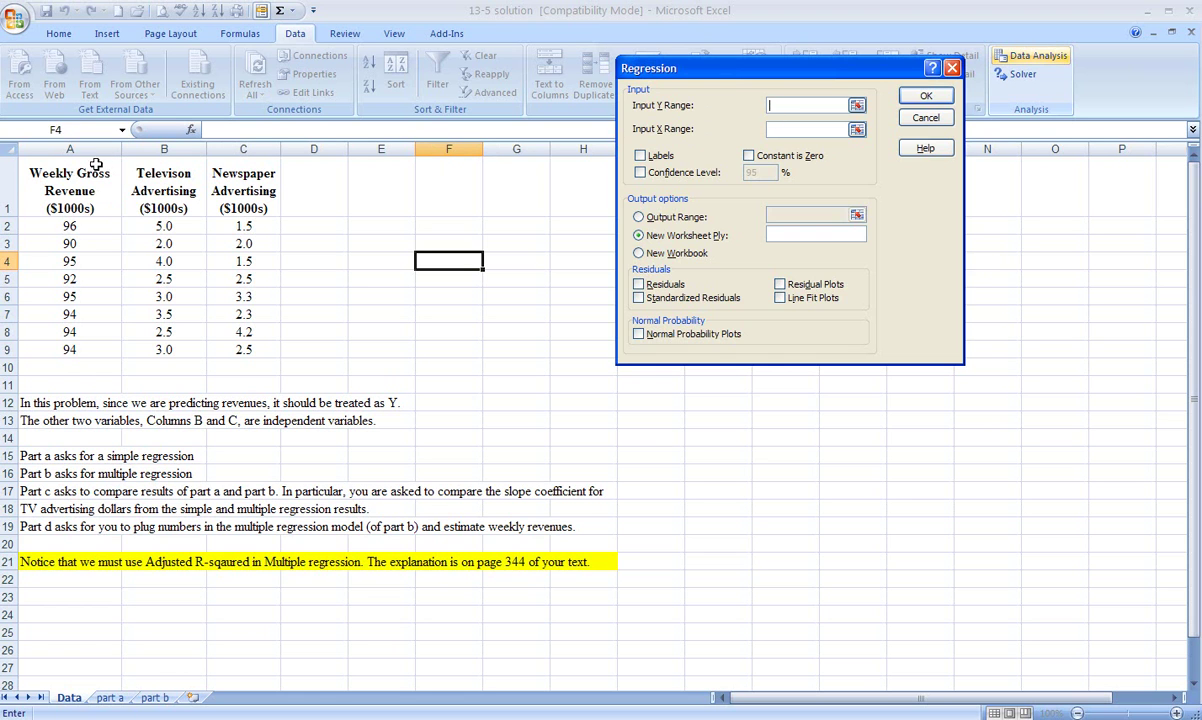
{"action": "left_click_drag", "start_coordinate": [95, 166], "coordinate": [88, 346]}
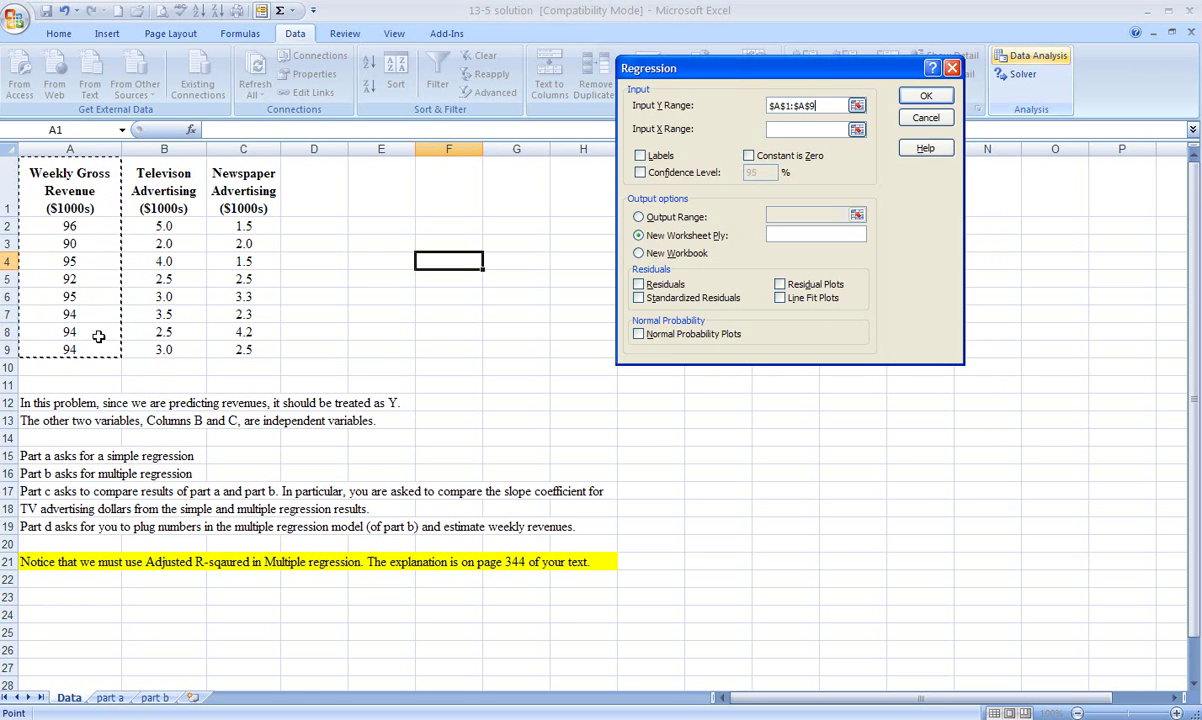
{"action": "left_click", "coordinate": [778, 129]}
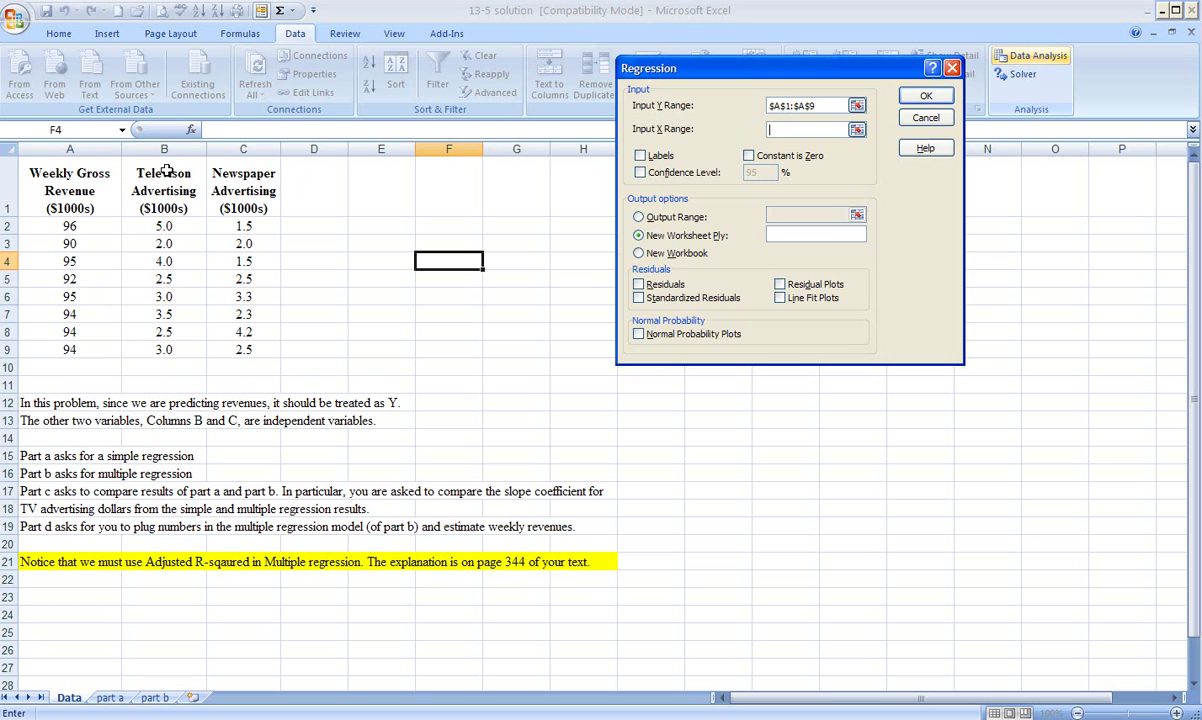
{"action": "left_click_drag", "start_coordinate": [167, 170], "coordinate": [184, 343]}
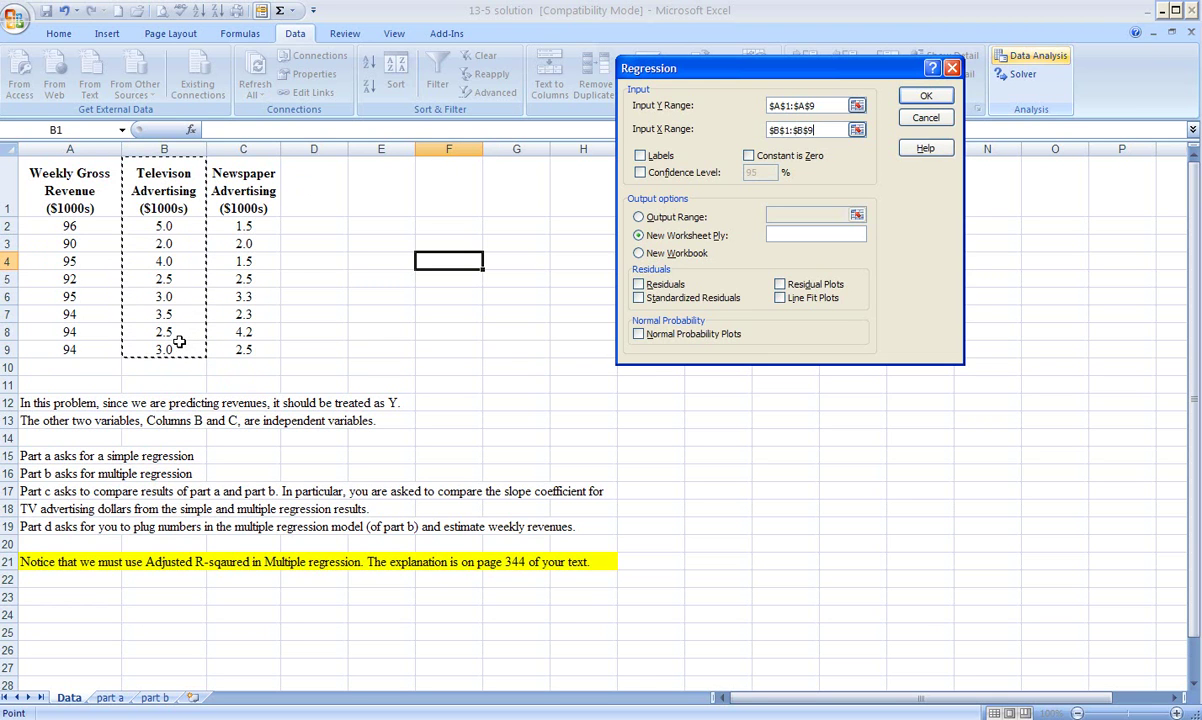
Turn on Labels and set the Output Range to cell I1
{"action": "left_click", "coordinate": [641, 158]}
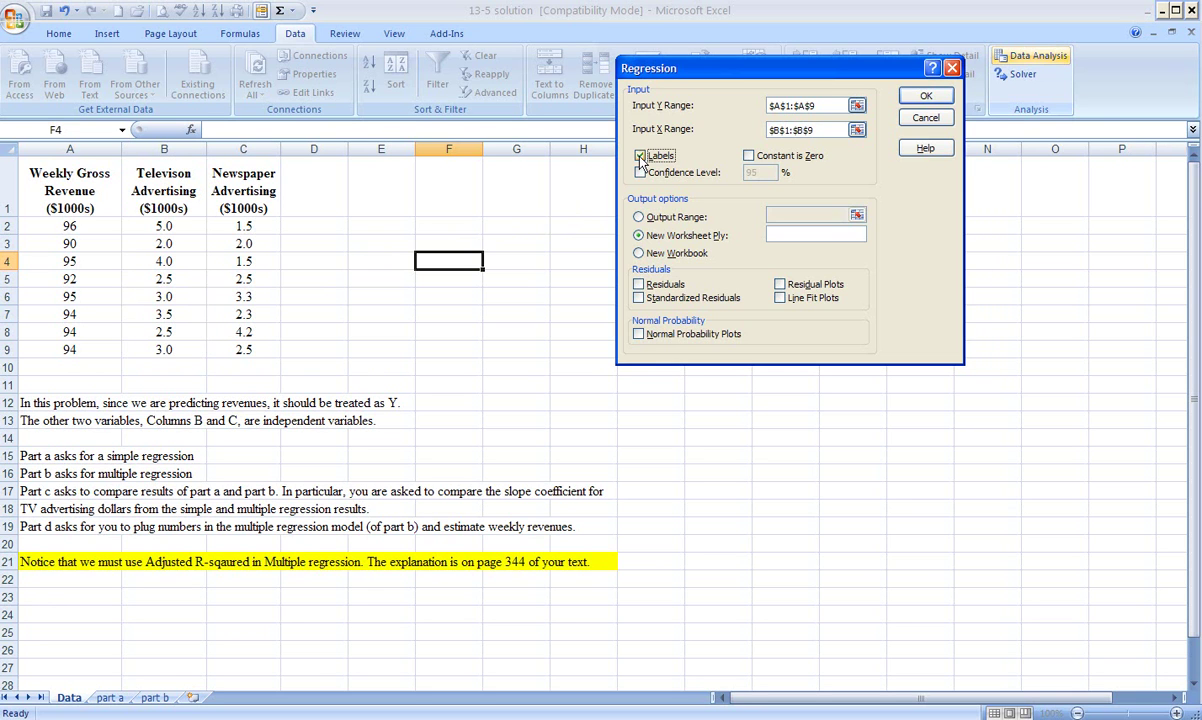
{"action": "left_click", "coordinate": [638, 217]}
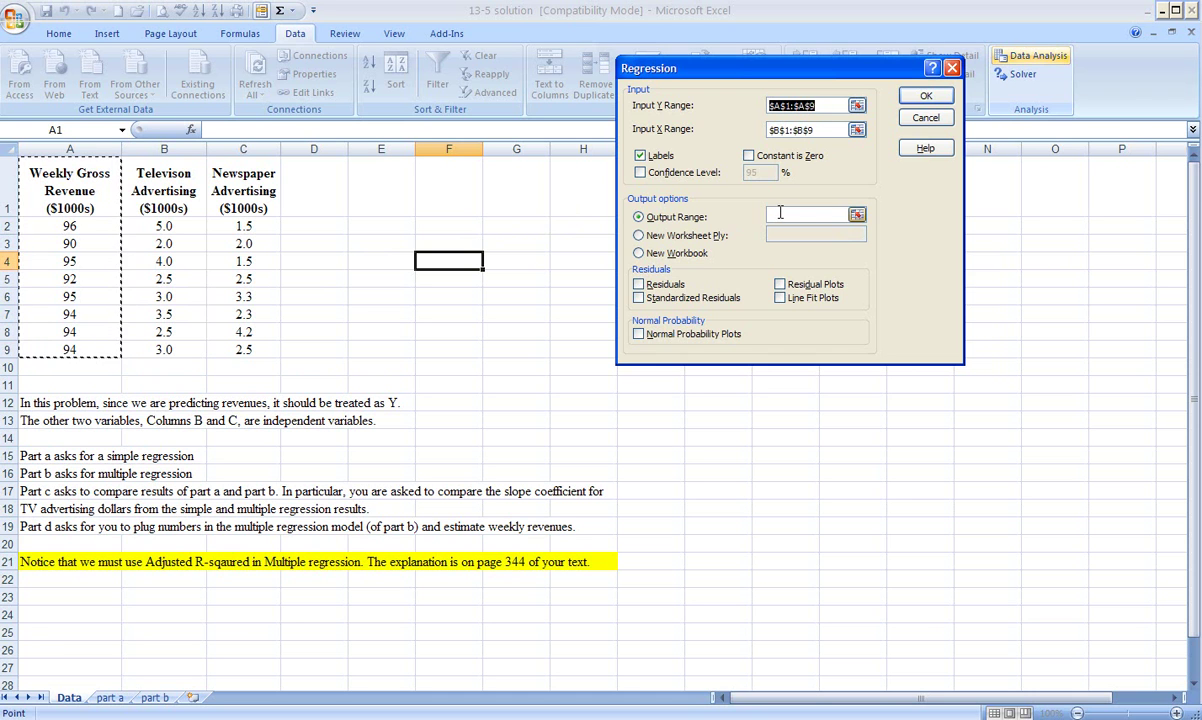
{"action": "left_click", "coordinate": [782, 217]}
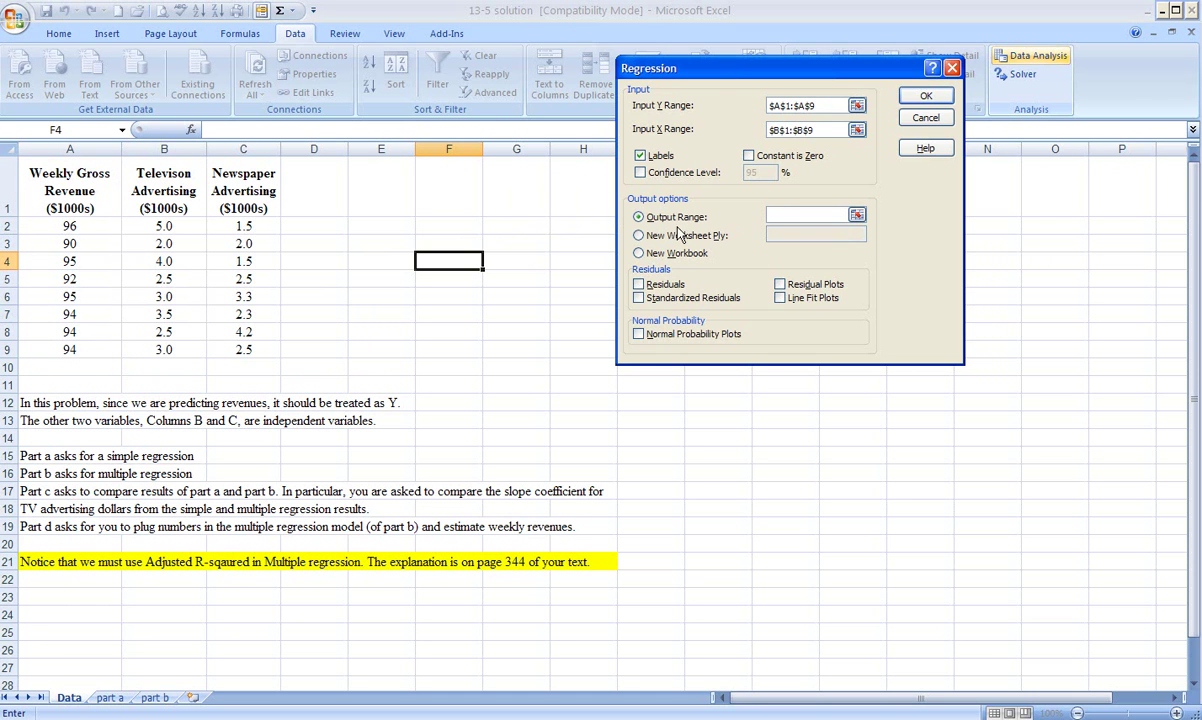
{"action": "left_click_drag", "start_coordinate": [799, 66], "coordinate": [309, 141]}
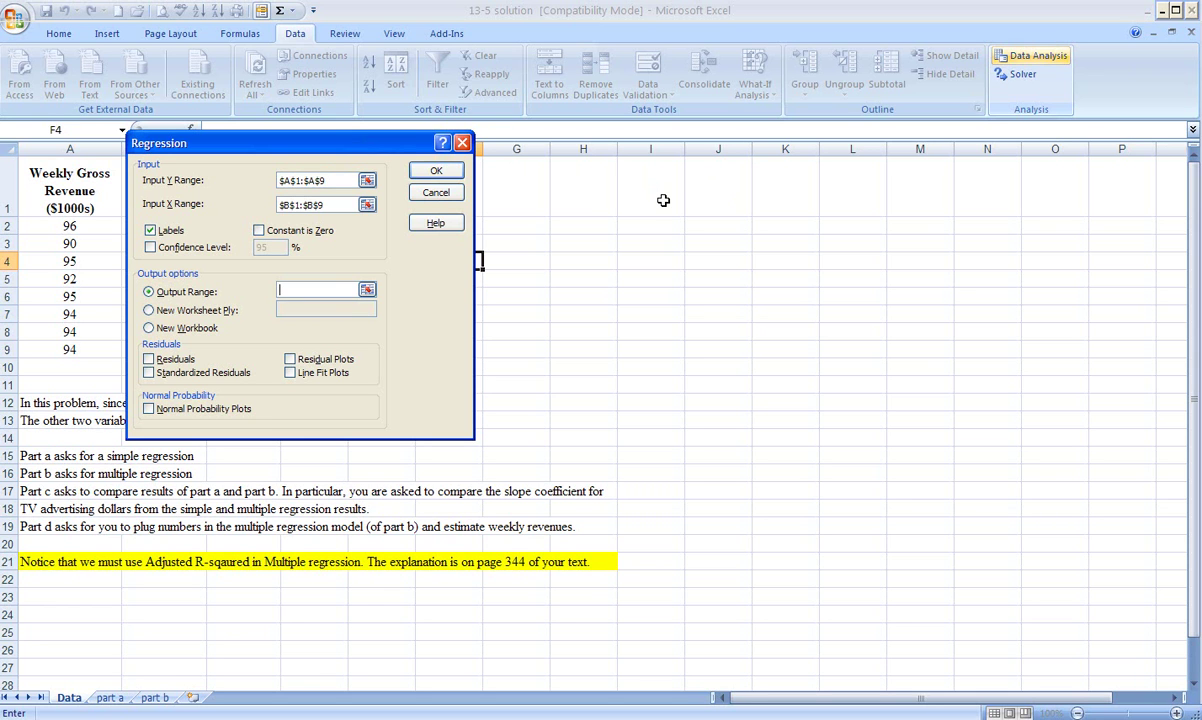
{"action": "left_click", "coordinate": [663, 200]}
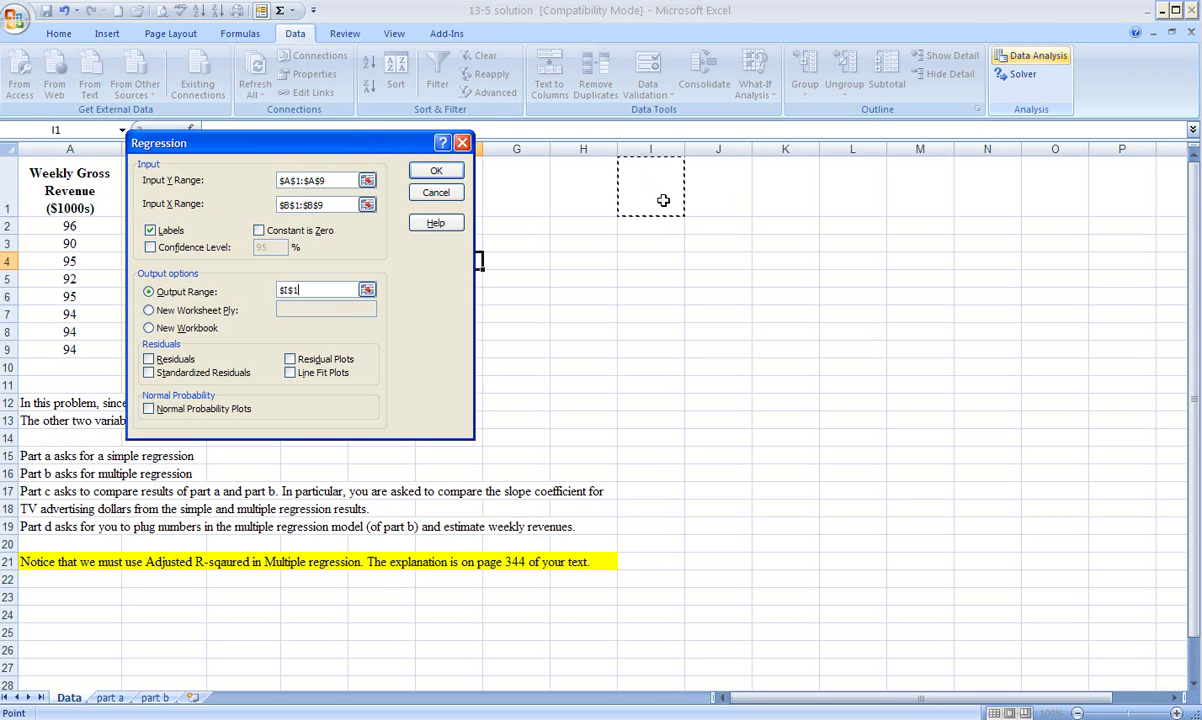
Run the regression, producing the summary output at I1 with R Square 0.6526
{"action": "left_click", "coordinate": [437, 172]}
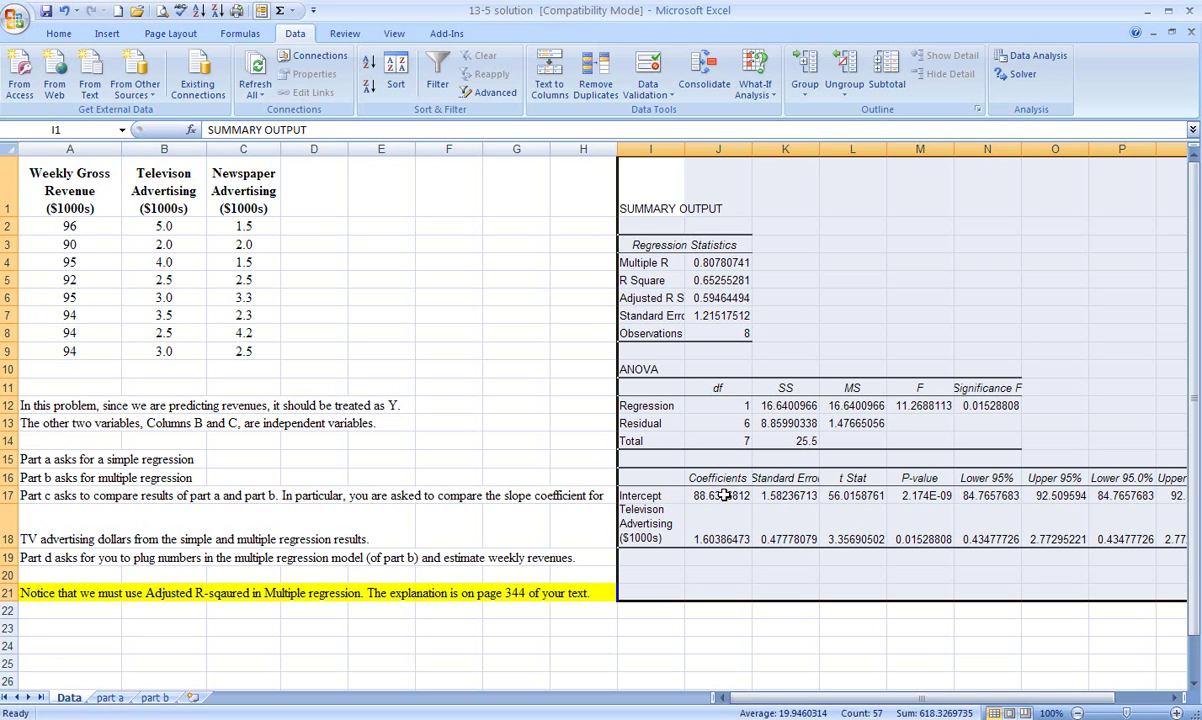
Enter the fitted equation 'Y-hat= 88.6 + 1.6 (Ad $)' in cell L4
{"action": "left_click", "coordinate": [848, 261]}
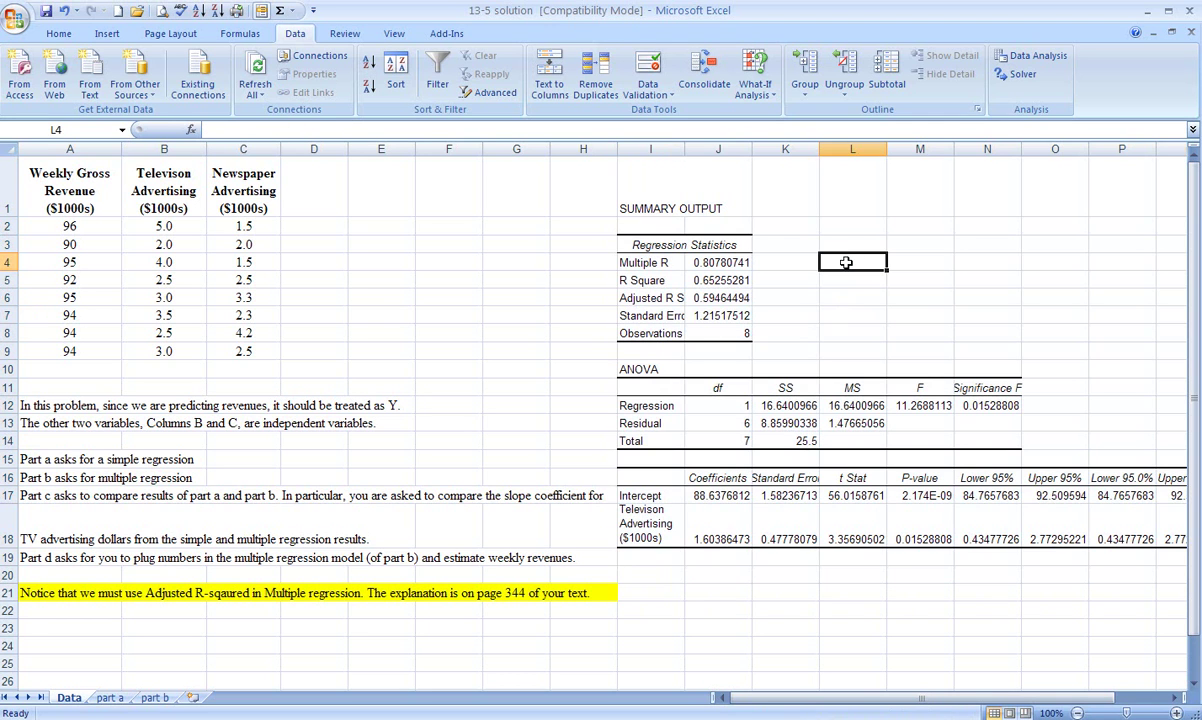
{"action": "type", "text": "Y"}
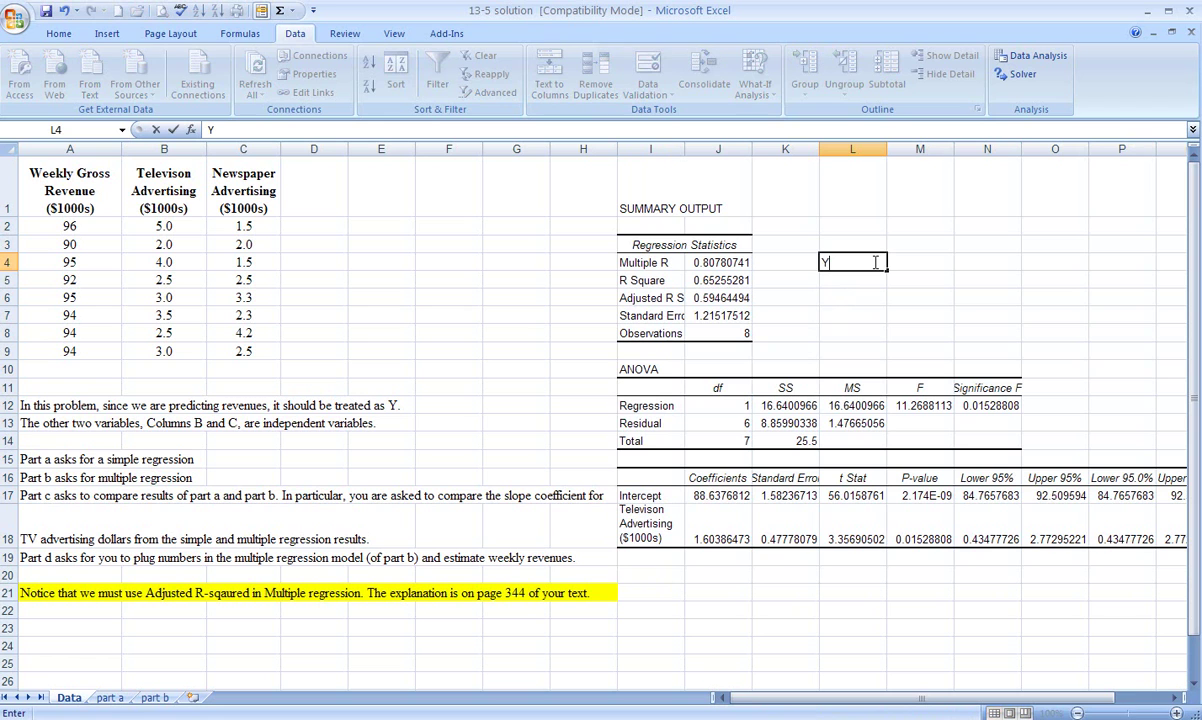
{"action": "type", "text": "-hat="}
{"action": "type", "text": "88.6 + 1.6"}
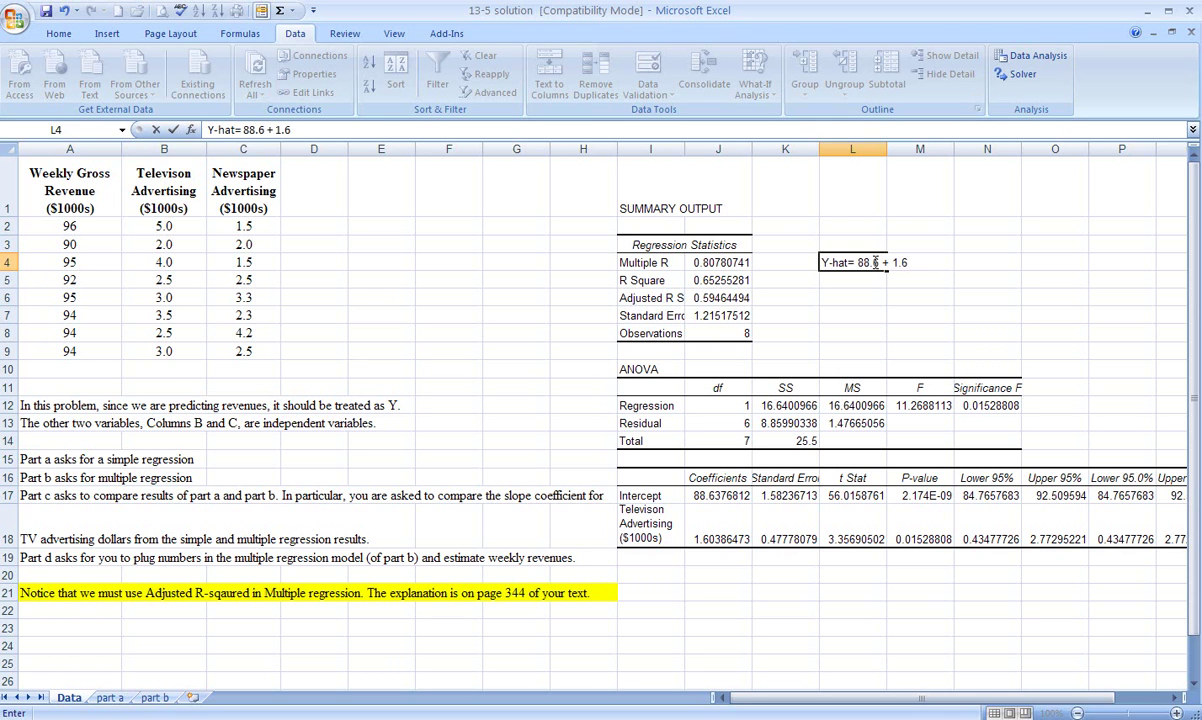
{"action": "type", "text": " X"}
{"action": "type", "text": "1"}
{"action": "key", "text": "BackSpace"}
{"action": "key", "text": "BackSpace"}
{"action": "type", "text": "(Ad $)"}
Widen column I to fit statistic names and review the Multiple R and R Square values
{"action": "left_click", "coordinate": [908, 319]}
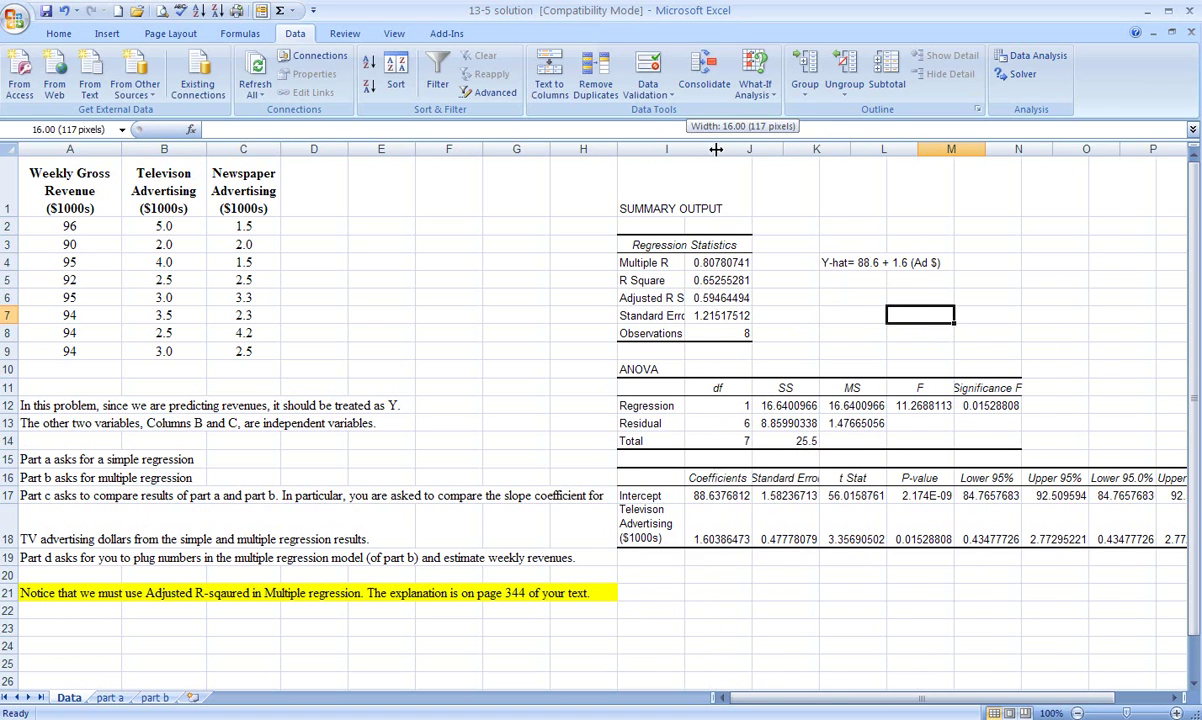
{"action": "left_click_drag", "start_coordinate": [684, 150], "coordinate": [714, 163]}
{"action": "left_click", "coordinate": [740, 262]}
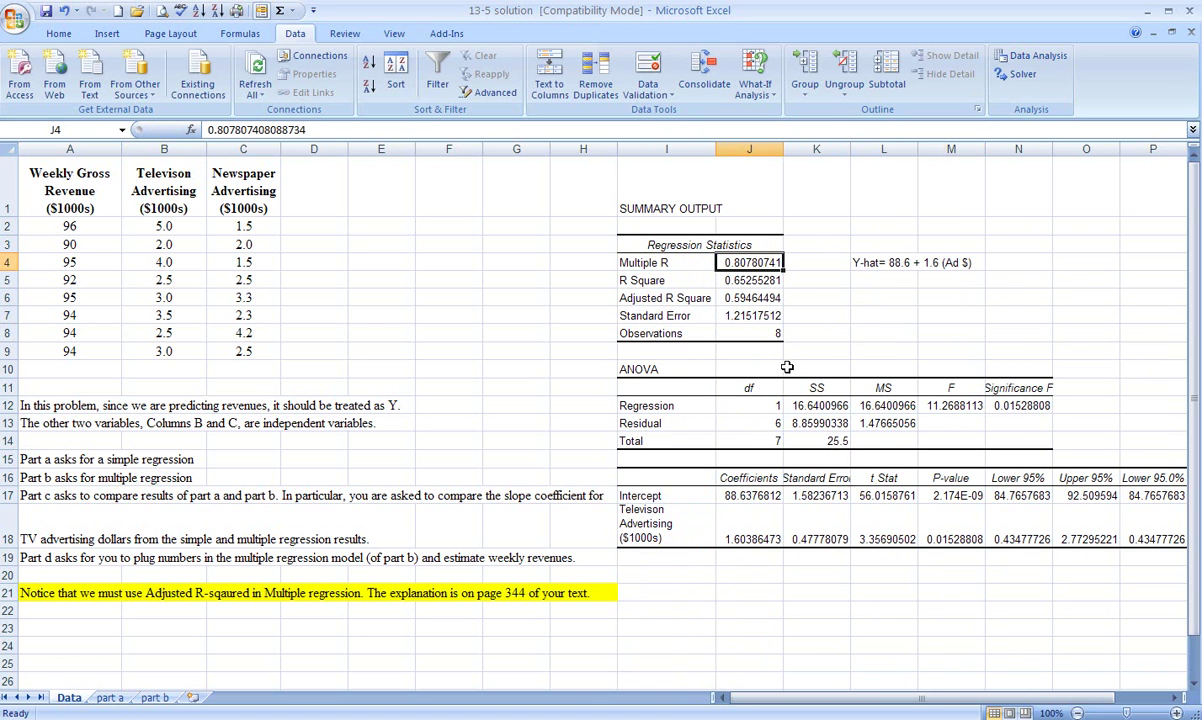
{"action": "left_click", "coordinate": [725, 280]}
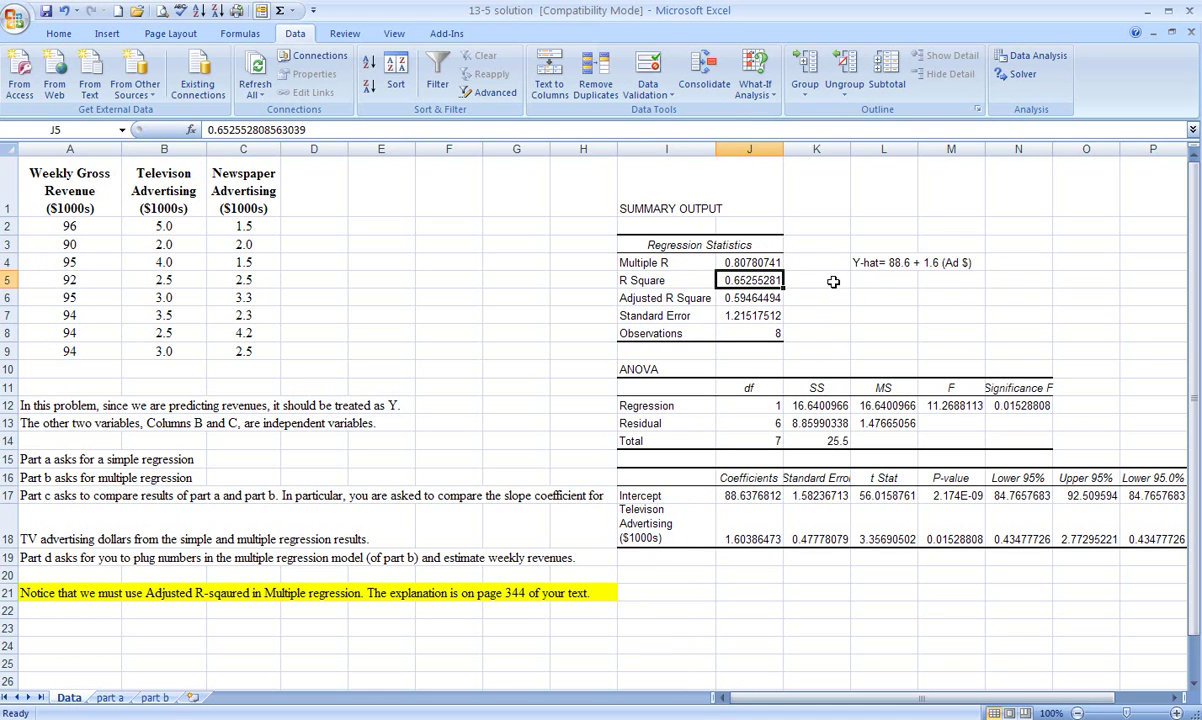
{"action": "left_click", "coordinate": [759, 262]}
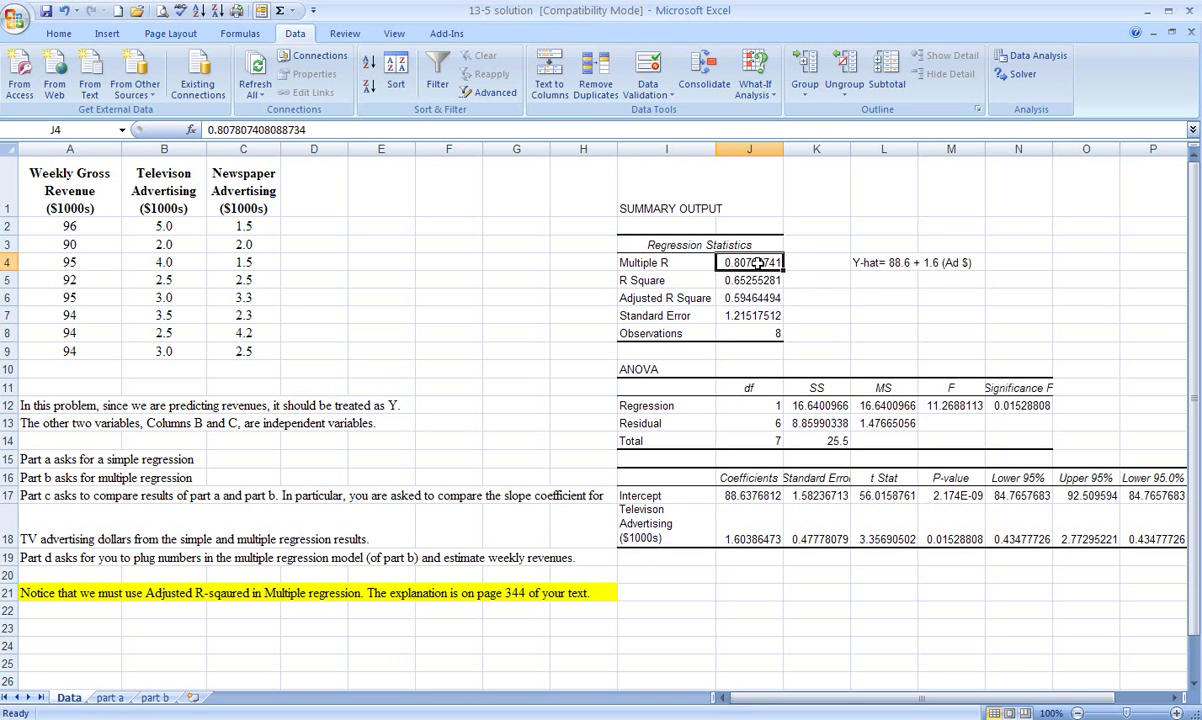
Label Multiple R 'correl coeff' in K4 and R Square 'coeff of deter' in K5
{"action": "left_click", "coordinate": [791, 262]}
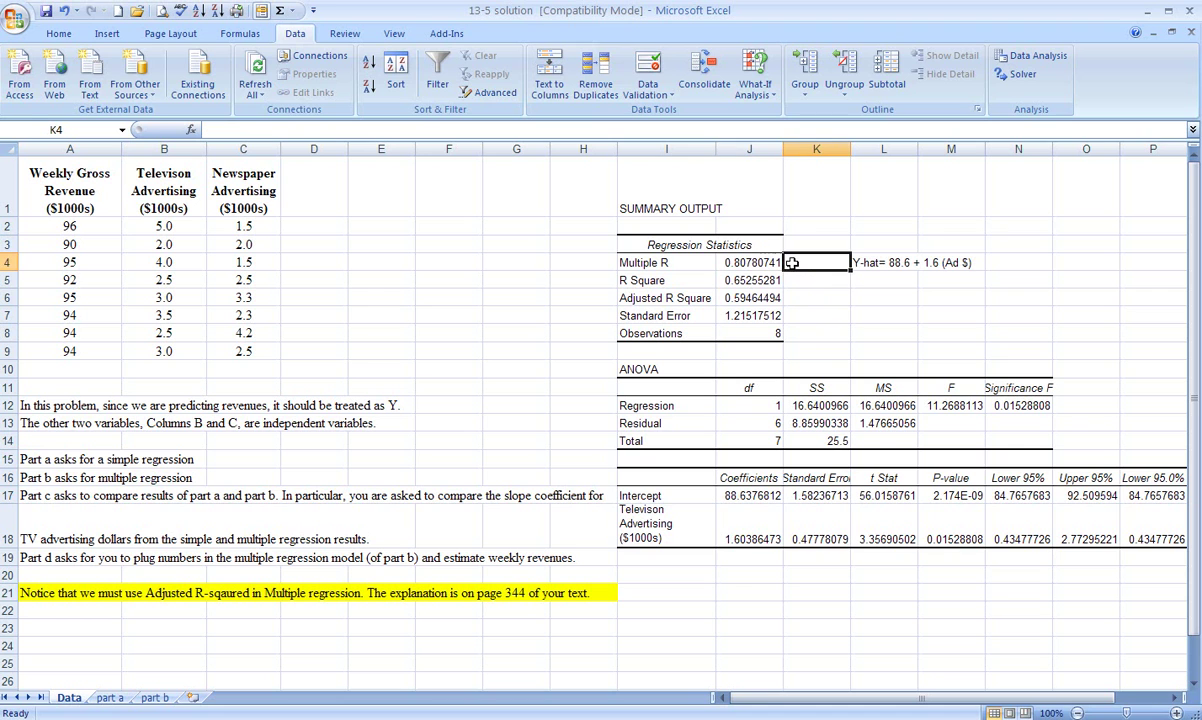
{"action": "type", "text": "correl"}
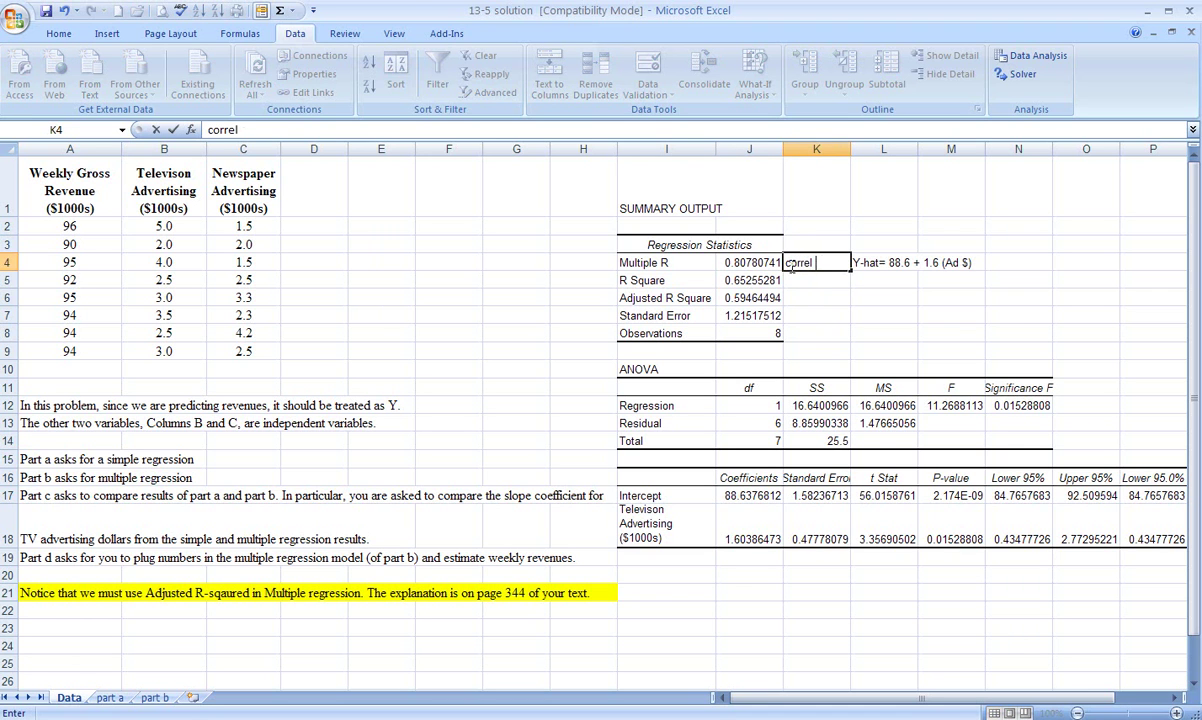
{"action": "type", "text": " coeff"}
{"action": "left_click", "coordinate": [797, 277]}
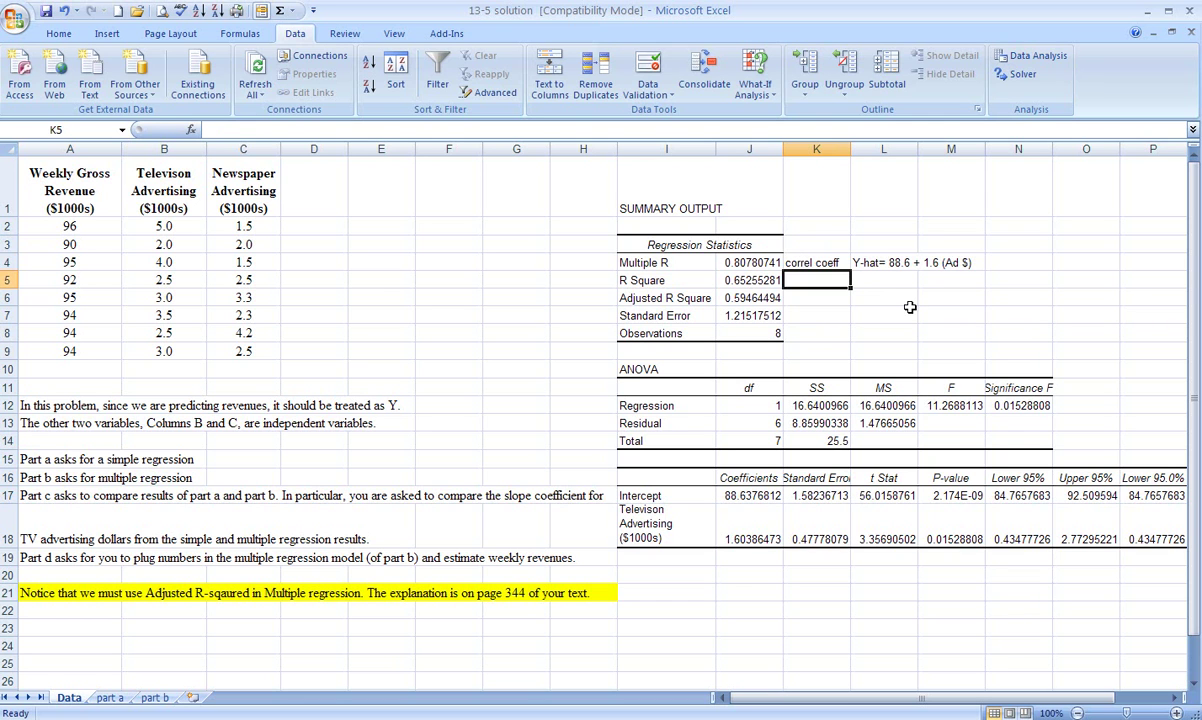
{"action": "type", "text": "coeff of dde"}
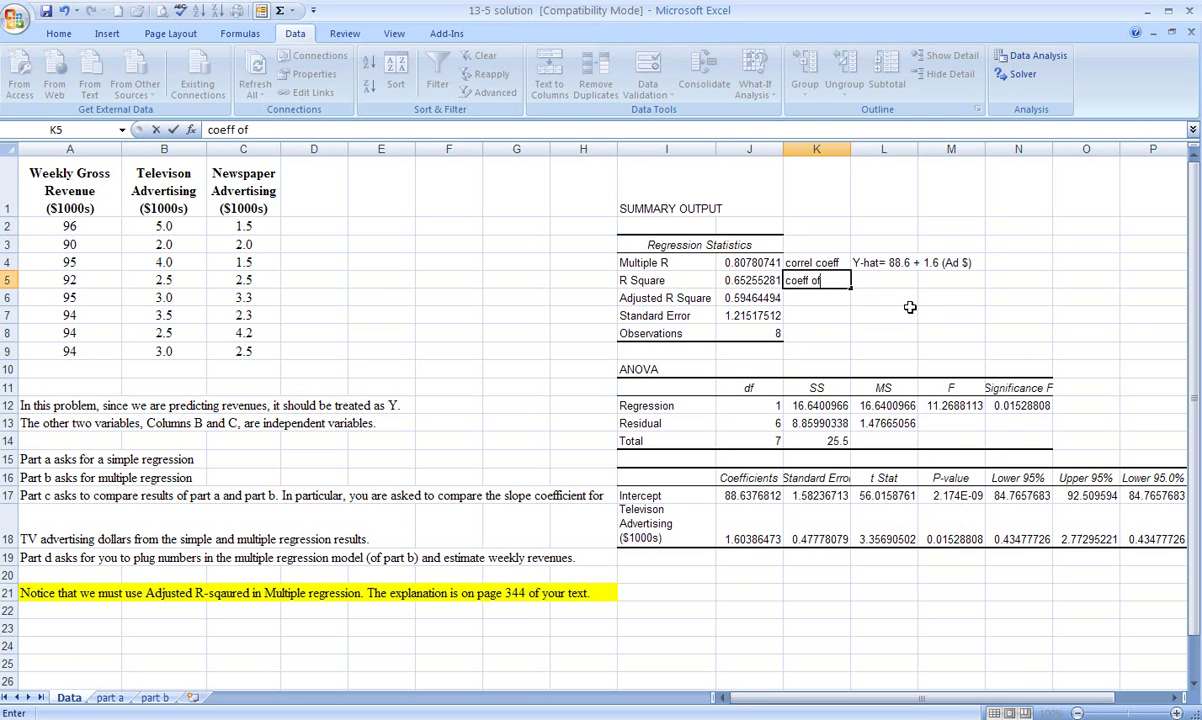
{"action": "key", "text": "BackSpace"}
{"action": "key", "text": "BackSpace"}
{"action": "type", "text": "eter"}
{"action": "left_click", "coordinate": [905, 312]}
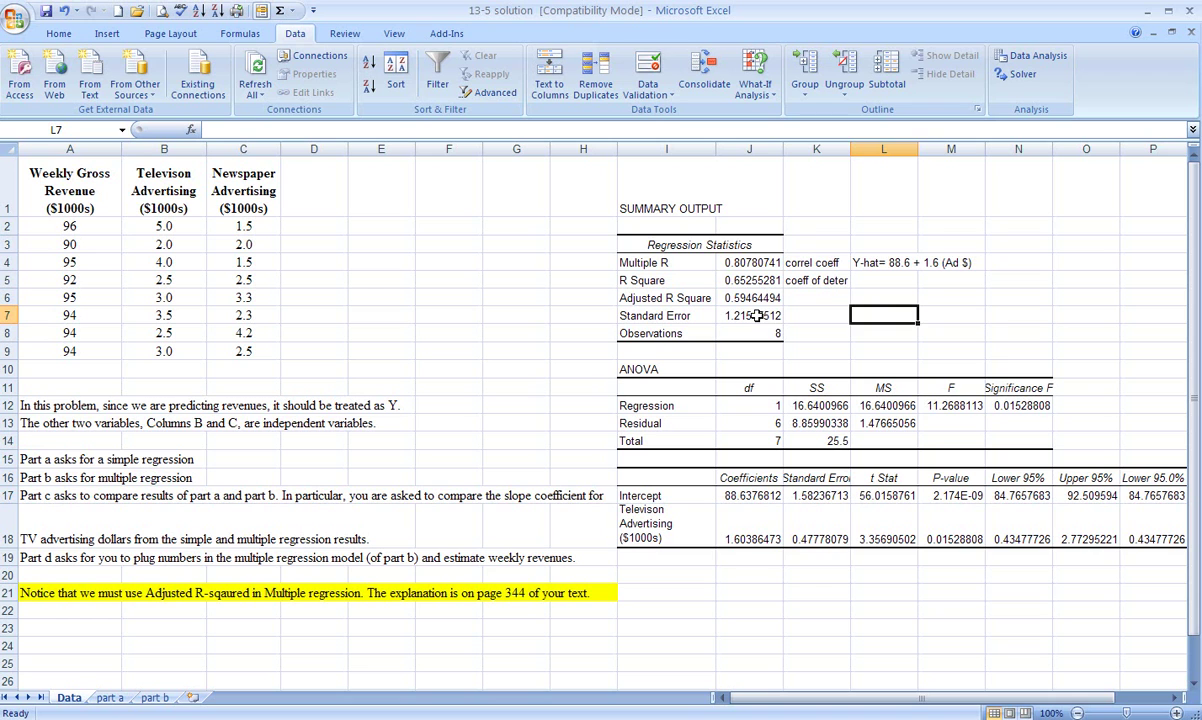
{"action": "left_click", "coordinate": [757, 315]}
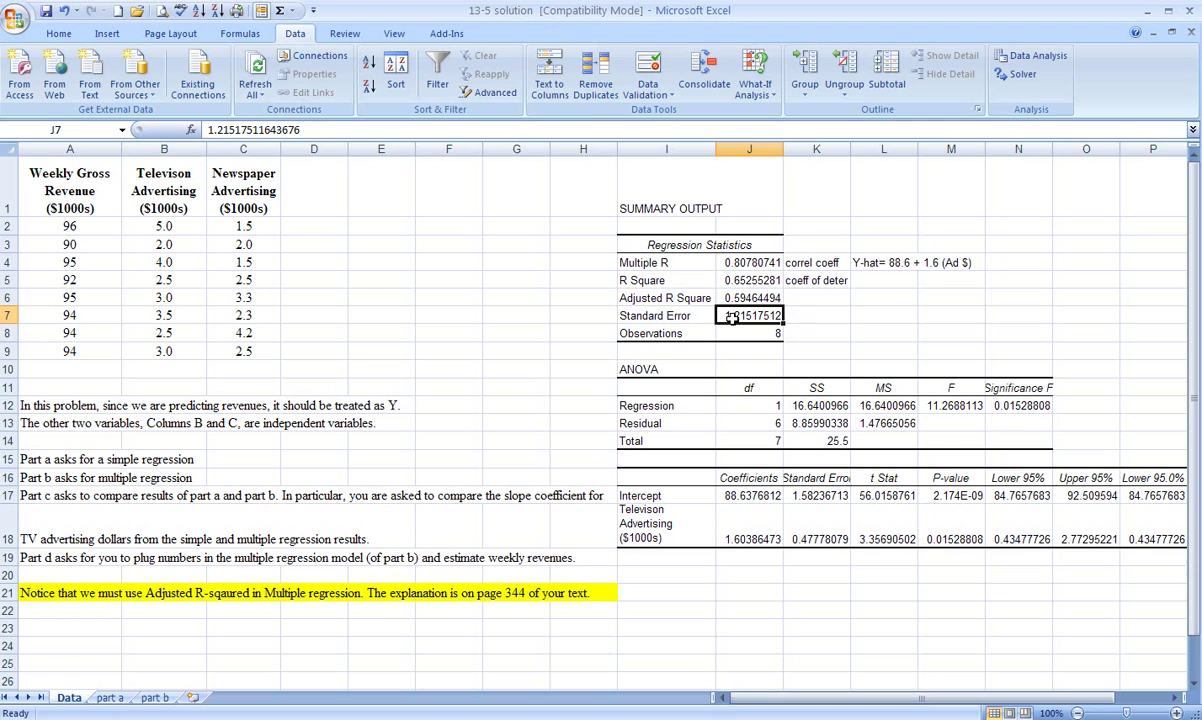
Enter =SQRT(K13/6) in K7, recomputing the standard error as 1.21517512
{"action": "left_click", "coordinate": [806, 314]}
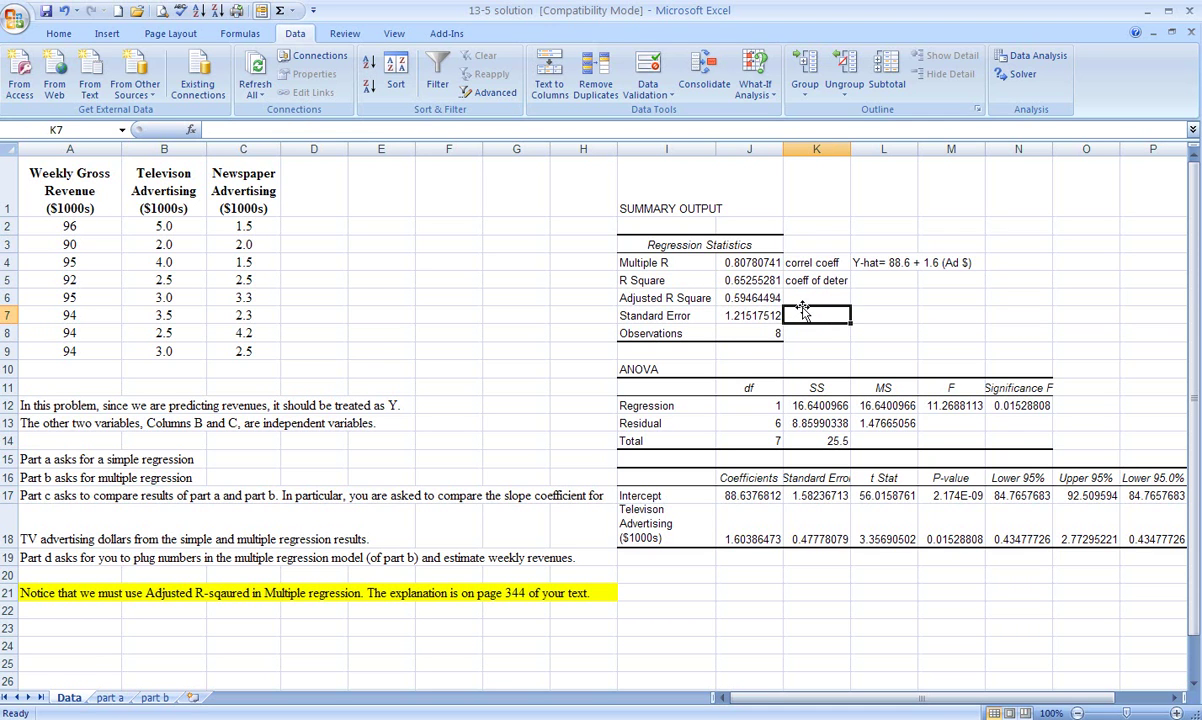
{"action": "type", "text": "= "}
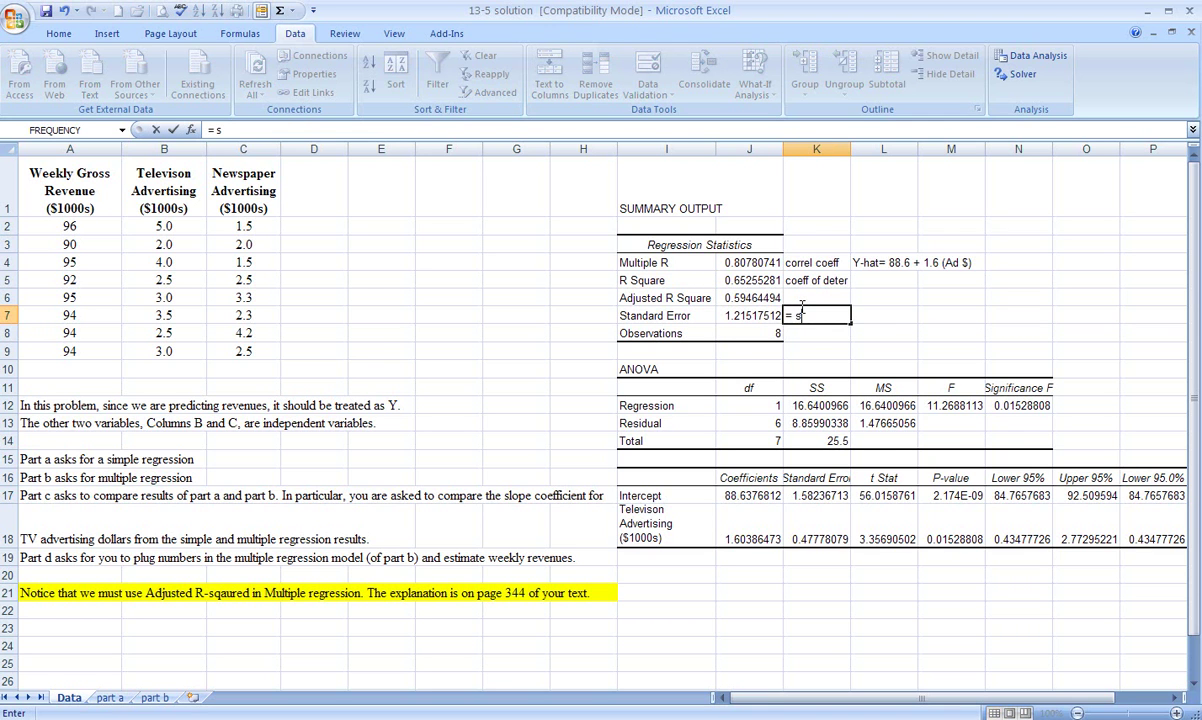
{"action": "type", "text": "sq"}
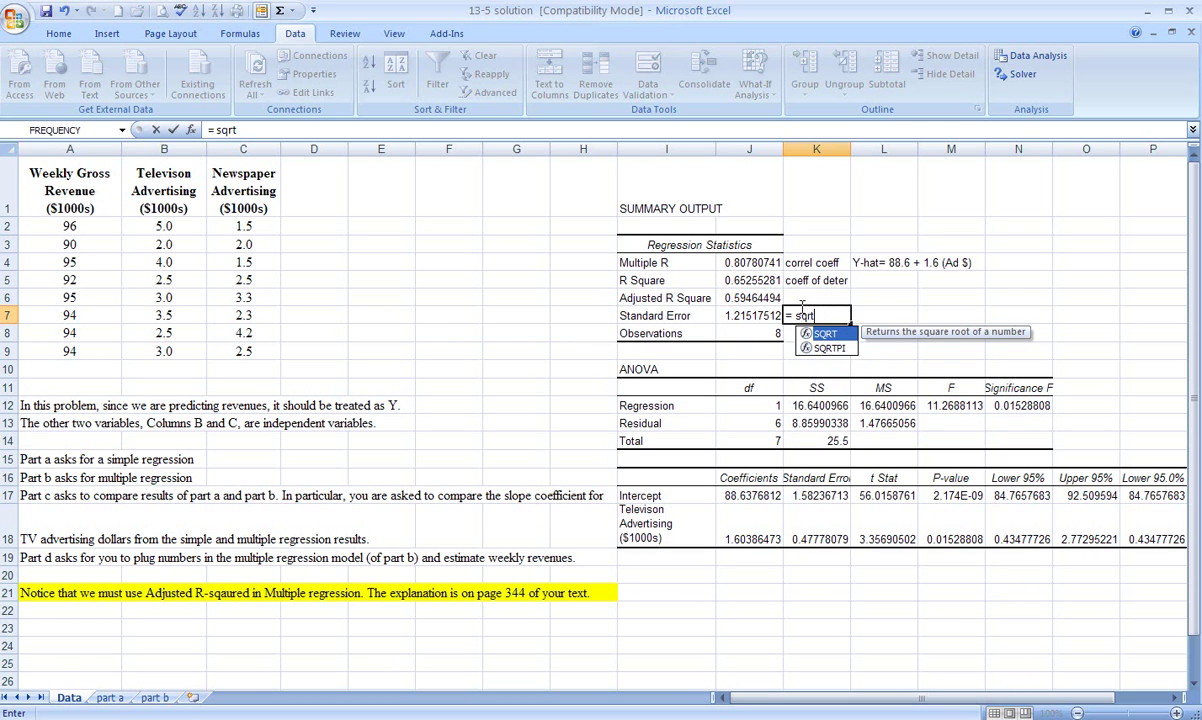
{"action": "type", "text": "rt"}
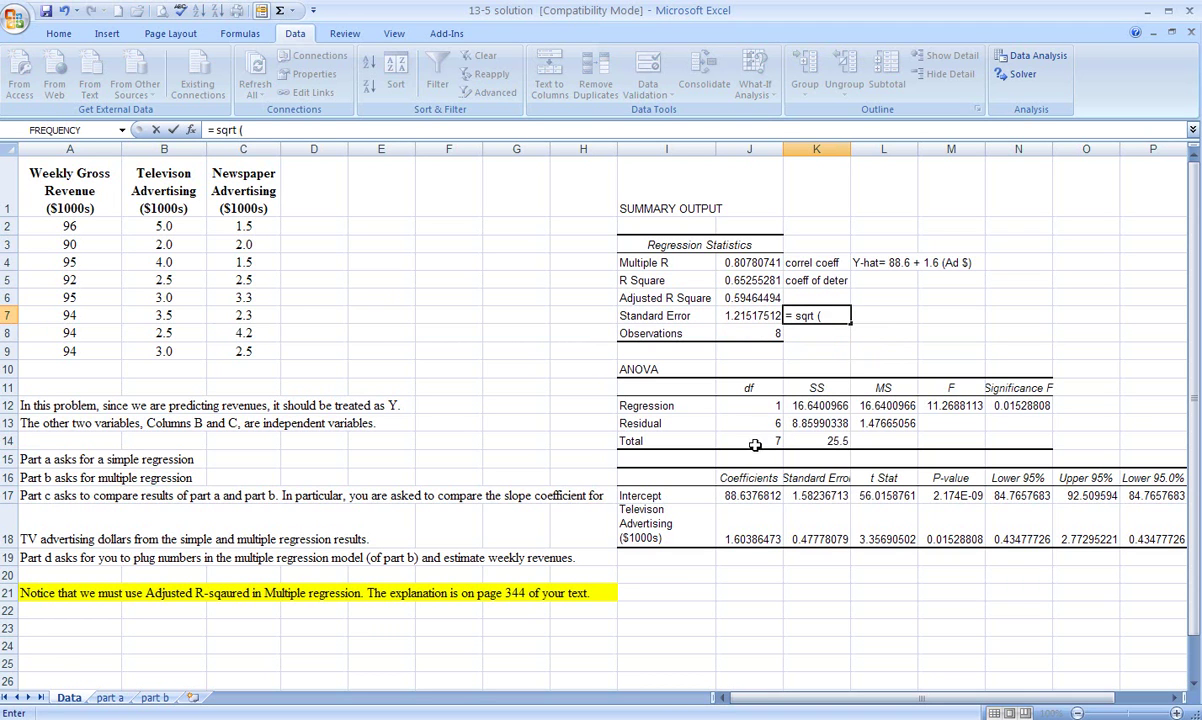
{"action": "left_click", "coordinate": [829, 424]}
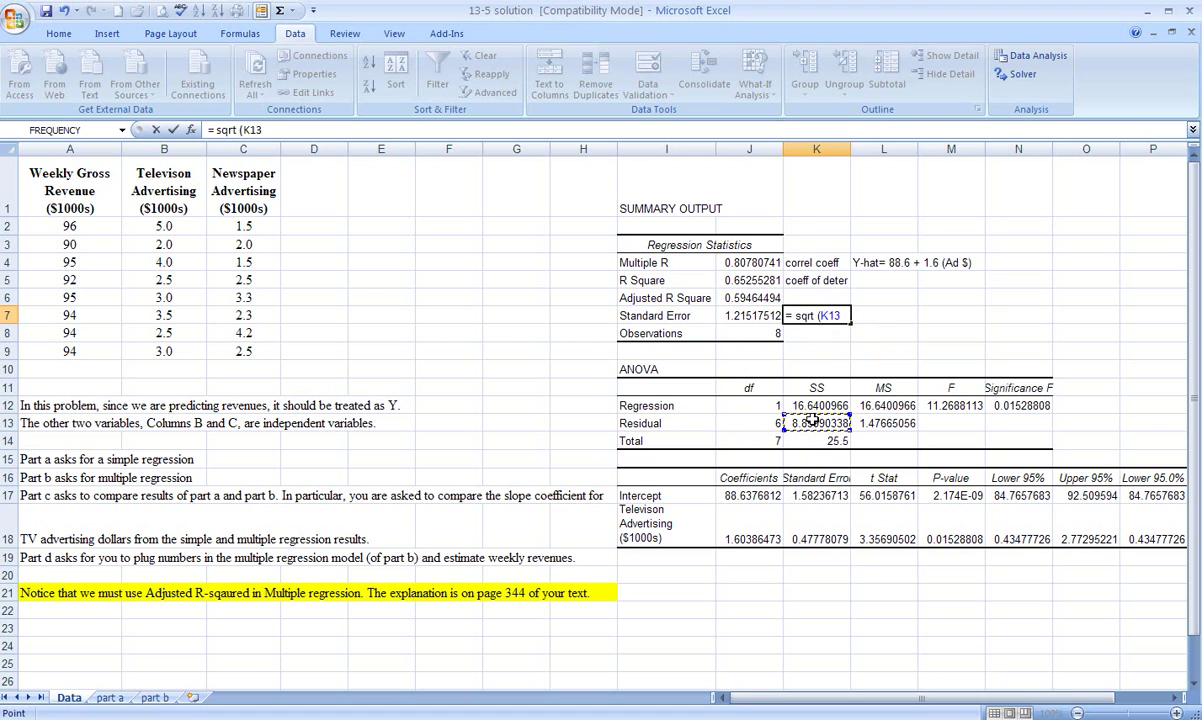
{"action": "type", "text": "/6"}
{"action": "key", "text": "Return"}
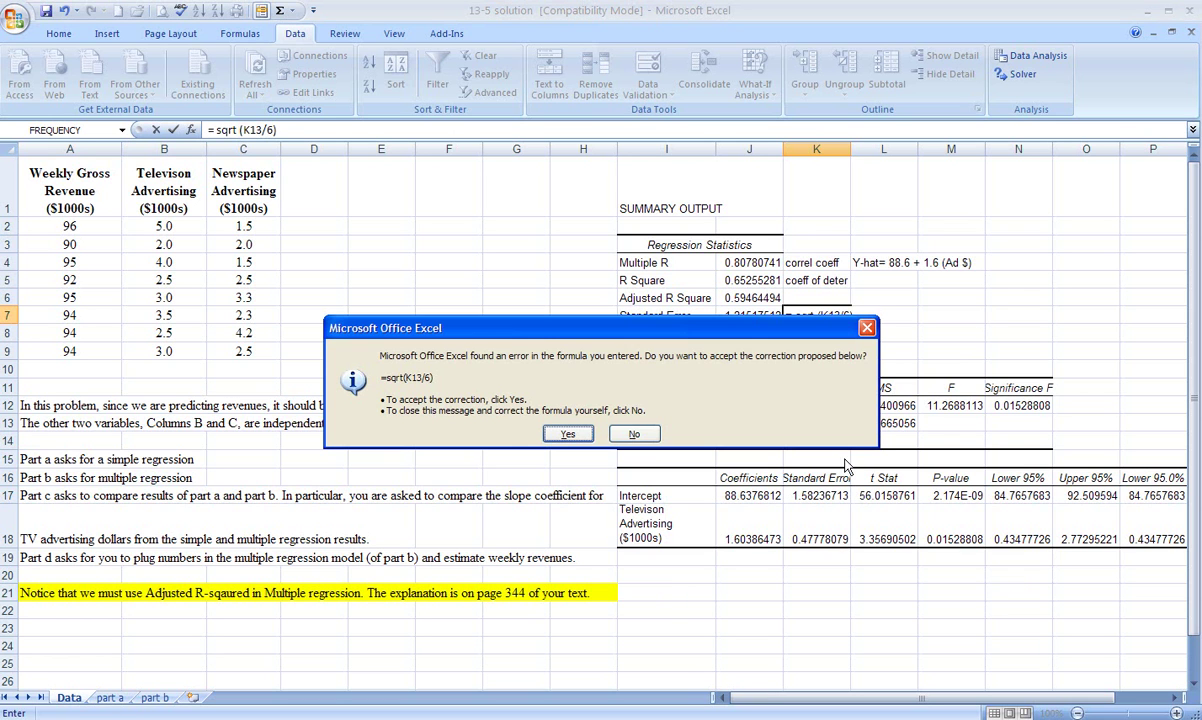
{"action": "left_click", "coordinate": [568, 434]}
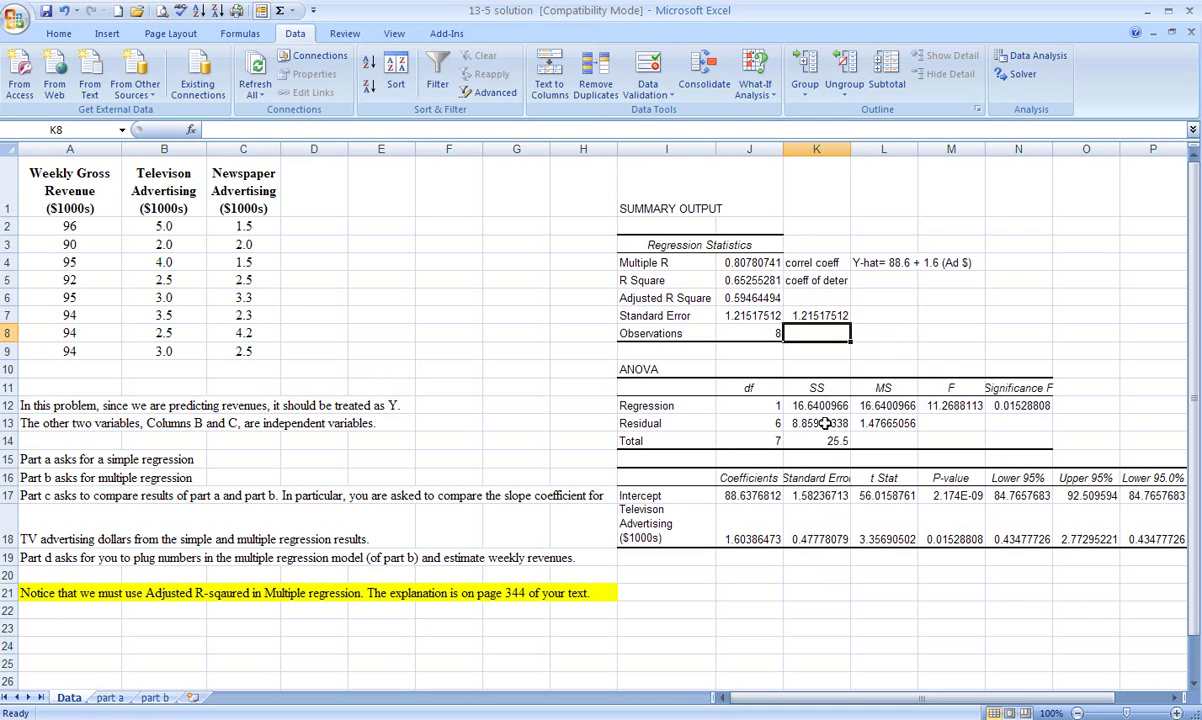
{"action": "left_click", "coordinate": [817, 423]}
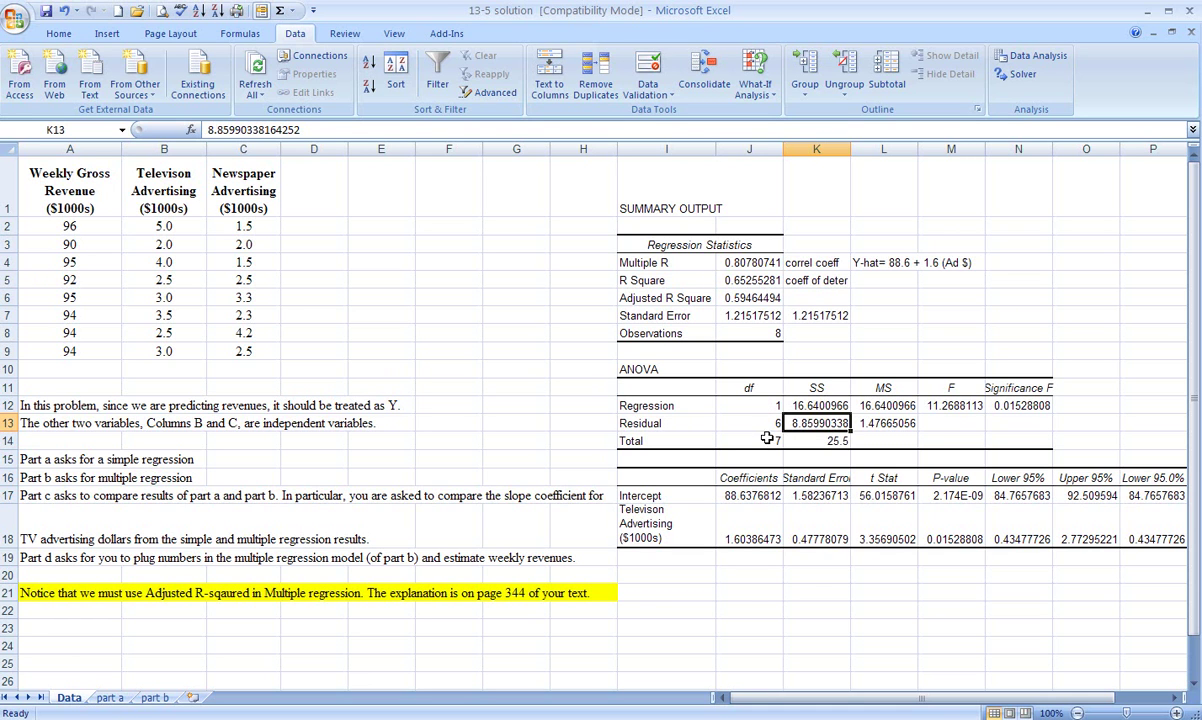
{"action": "left_click", "coordinate": [762, 333]}
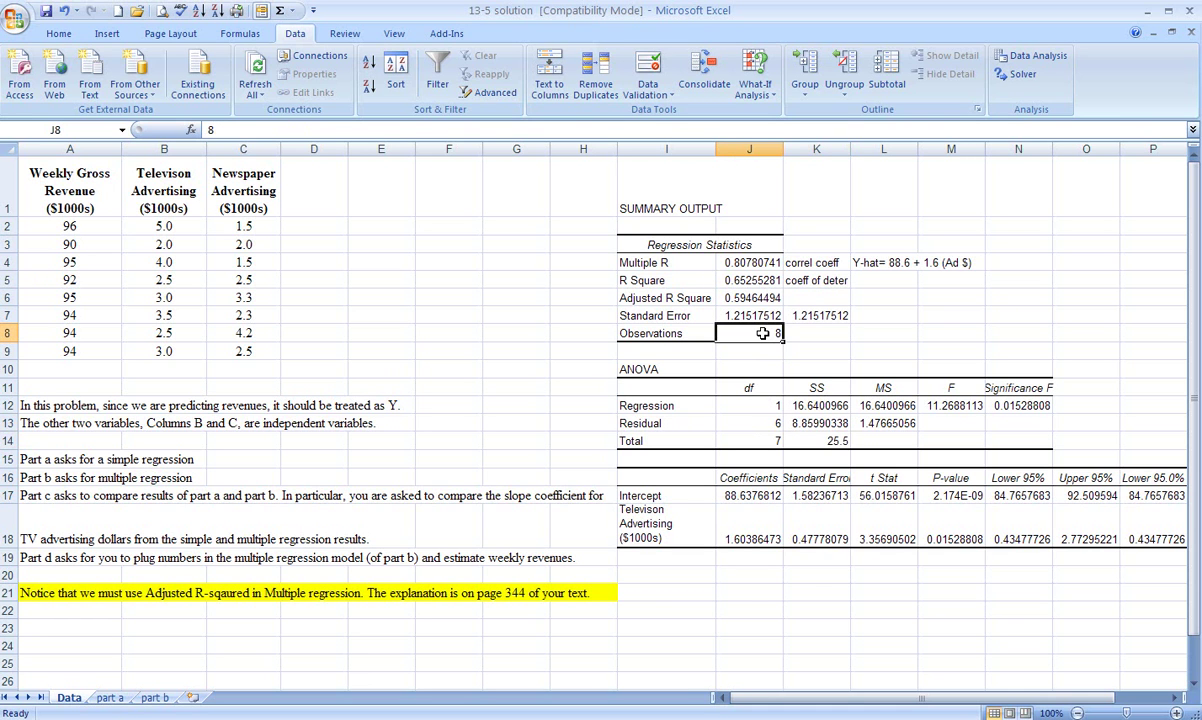
{"action": "left_click", "coordinate": [767, 439]}
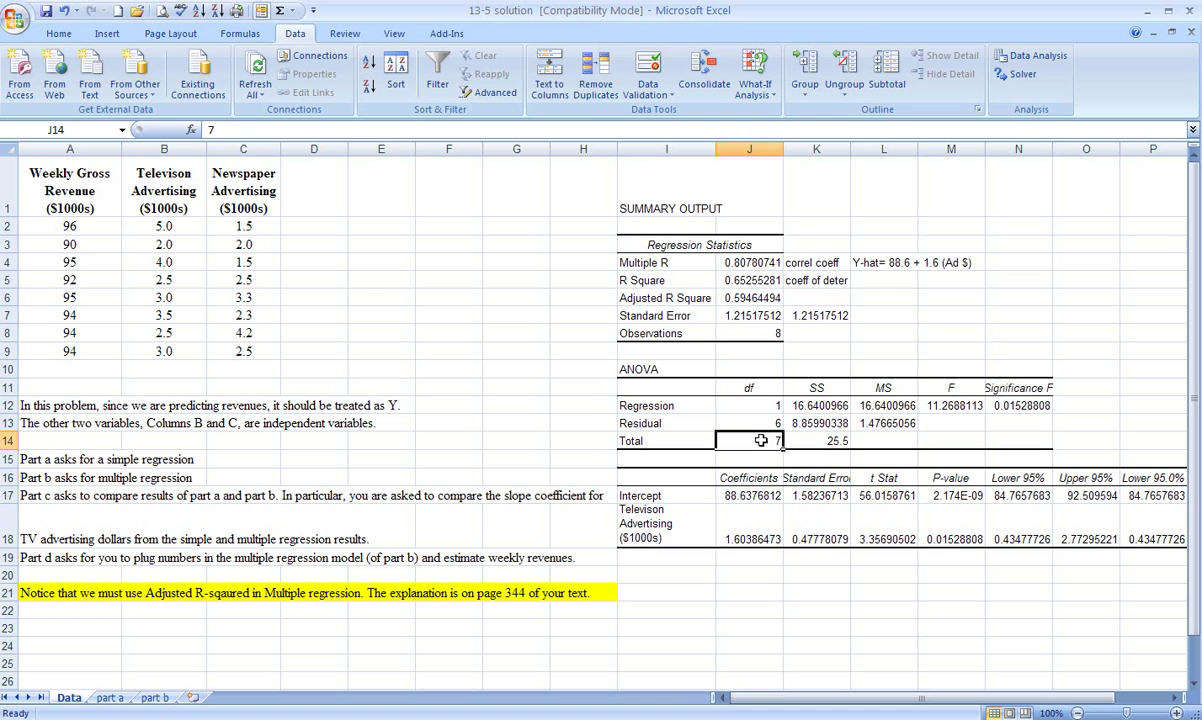
{"action": "left_click", "coordinate": [766, 334]}
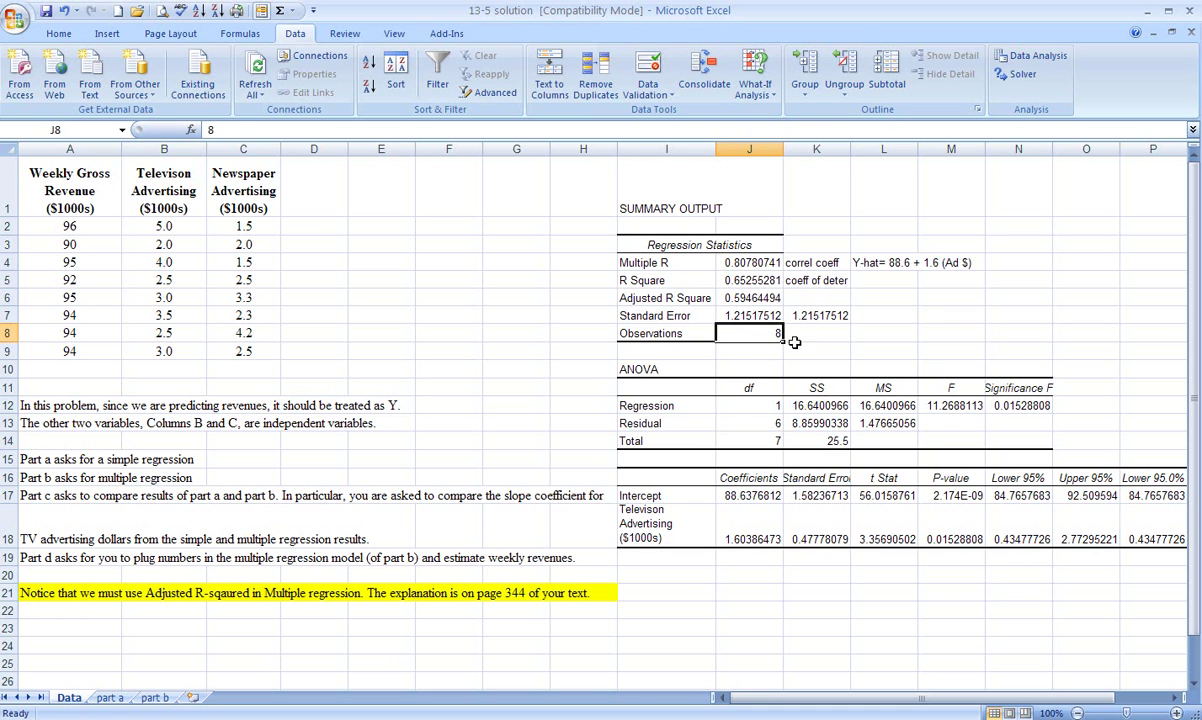
{"action": "left_click", "coordinate": [762, 441]}
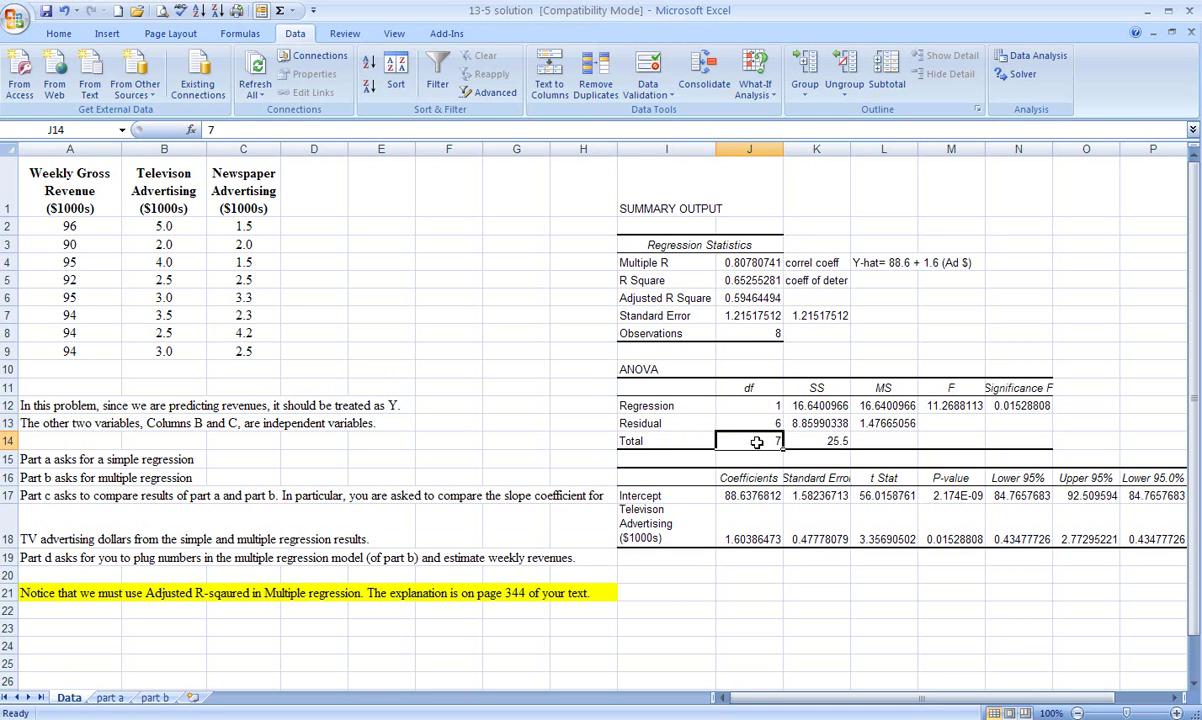
{"action": "left_click", "coordinate": [766, 332]}
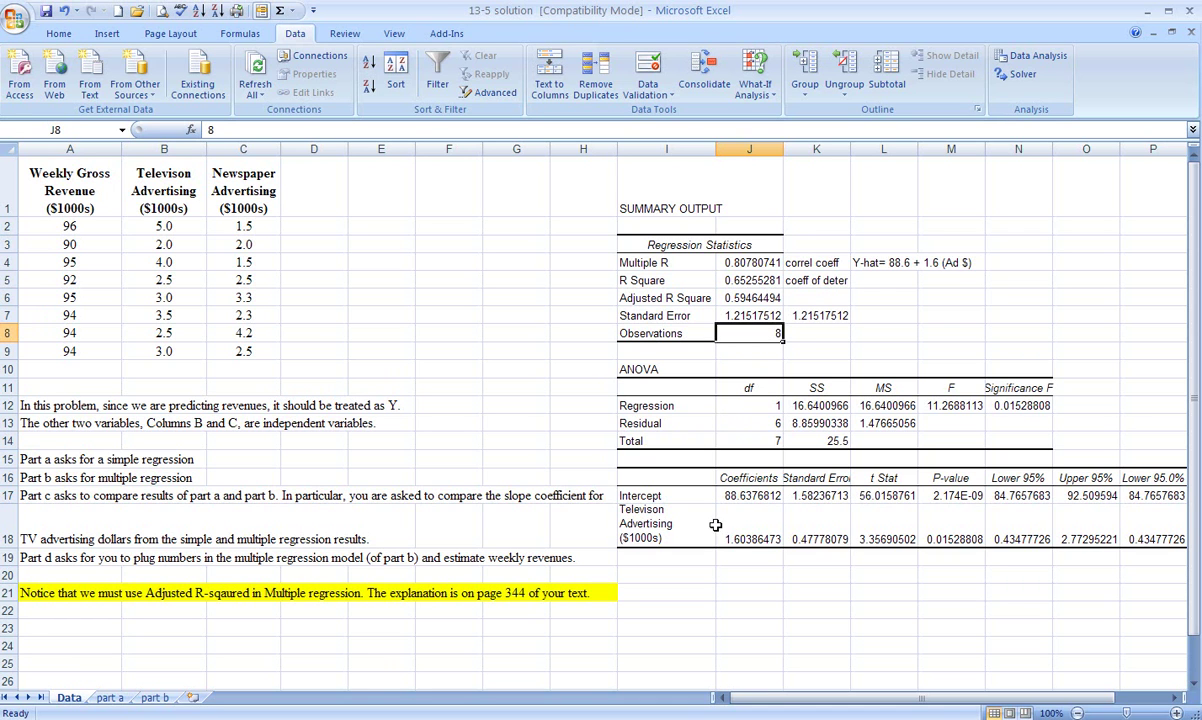
{"action": "left_click", "coordinate": [1030, 409]}
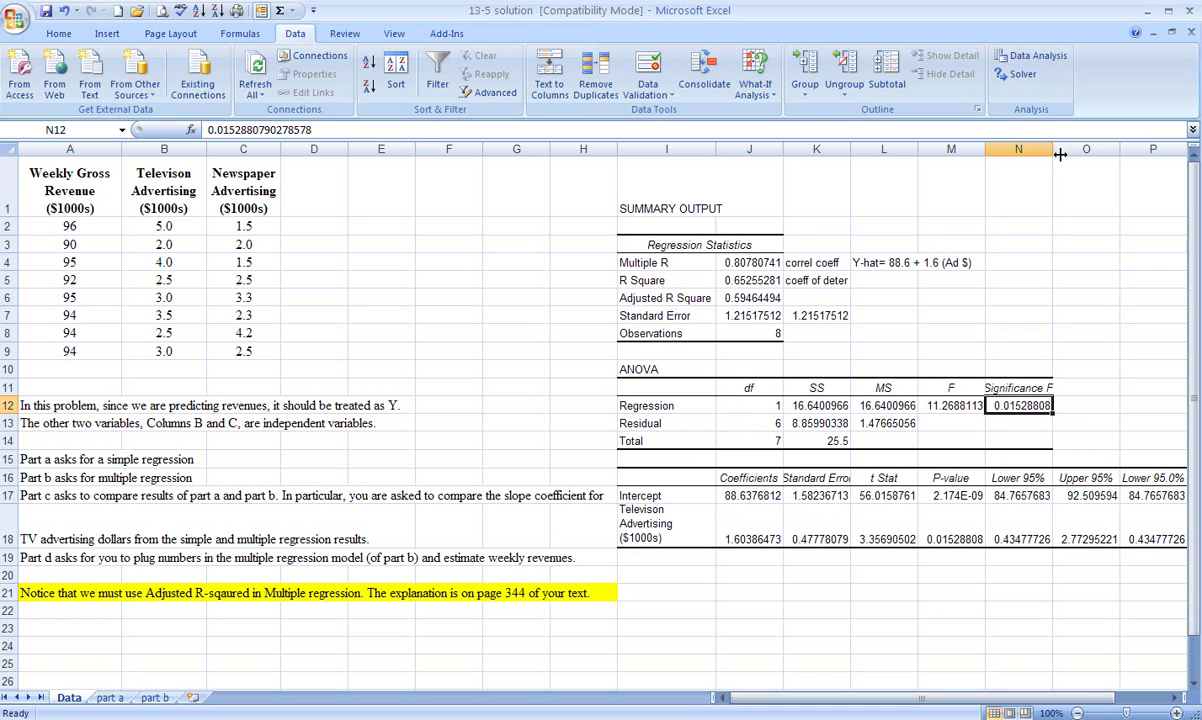
Widen column N so Significance F reads 0.015288079, then select L4:M4
{"action": "left_click_drag", "start_coordinate": [1053, 150], "coordinate": [1074, 205]}
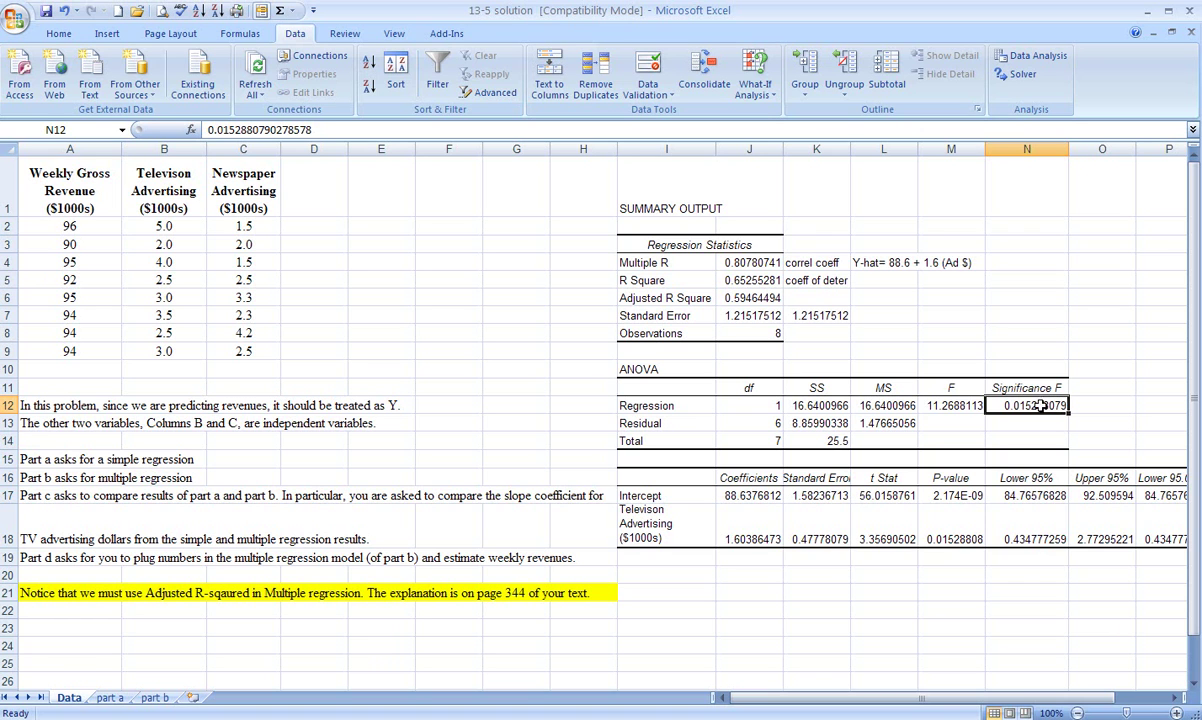
{"action": "left_click_drag", "start_coordinate": [863, 262], "coordinate": [944, 262]}
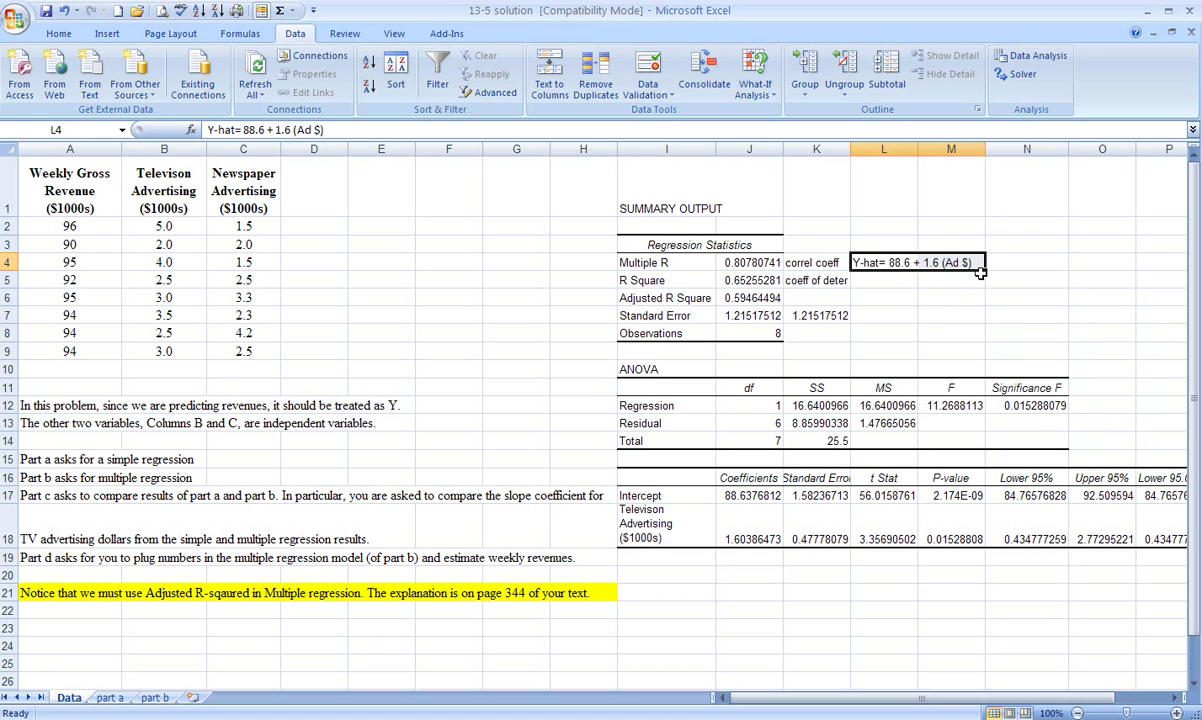
{"action": "left_click", "coordinate": [1030, 406]}
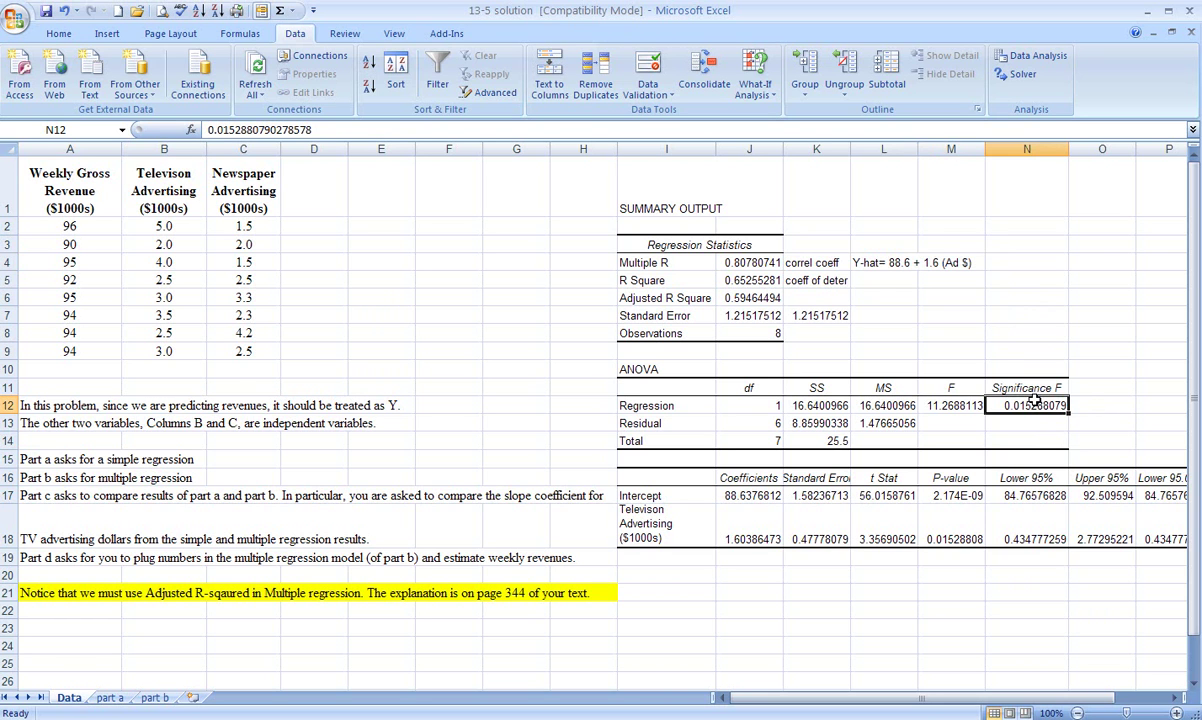
{"action": "left_click_drag", "start_coordinate": [870, 262], "coordinate": [945, 260]}
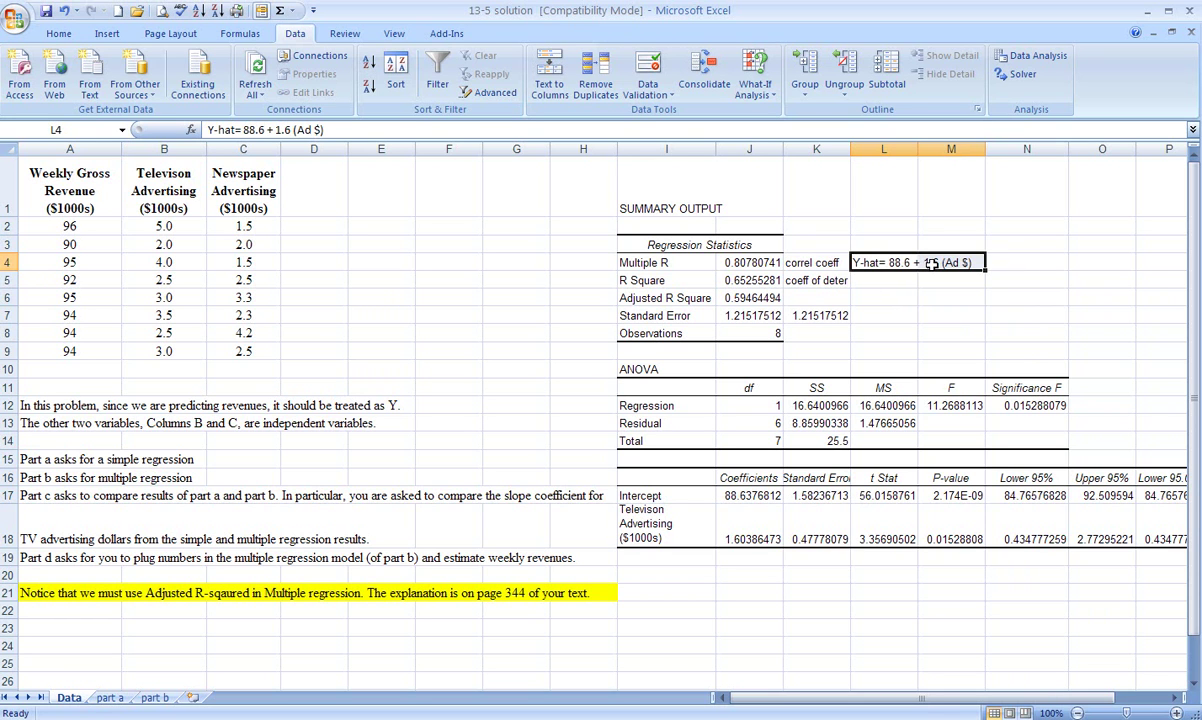
{"action": "left_click", "coordinate": [1040, 405]}
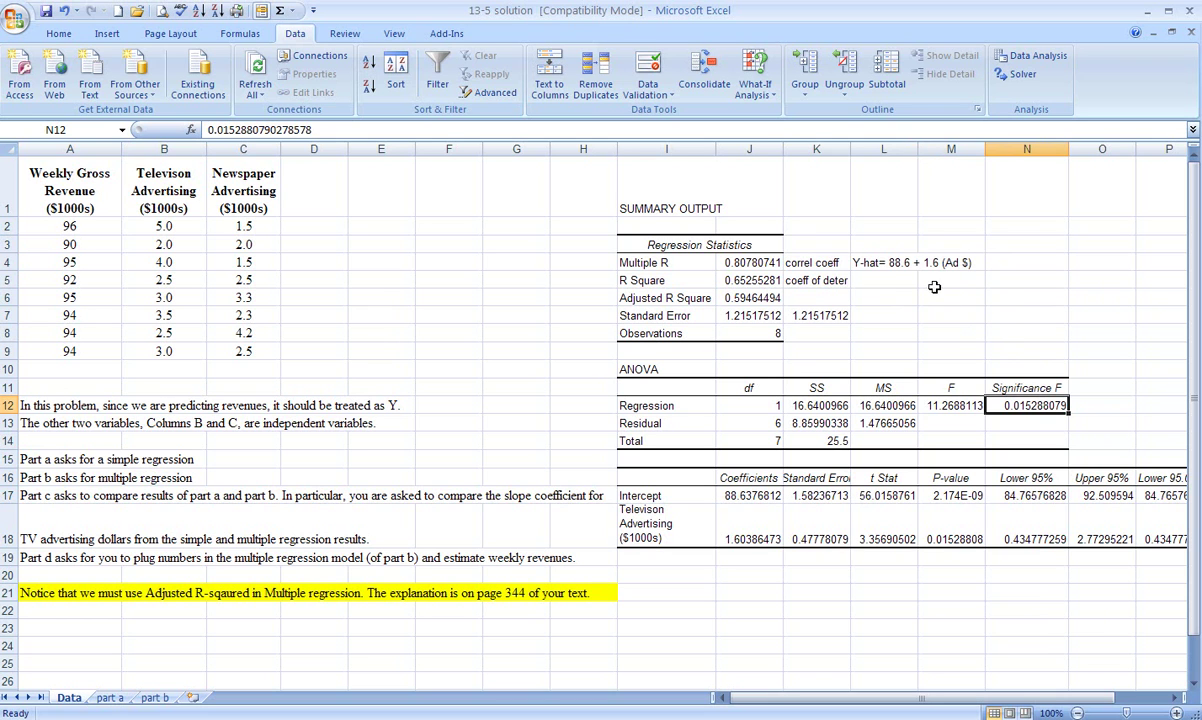
{"action": "left_click", "coordinate": [887, 262]}
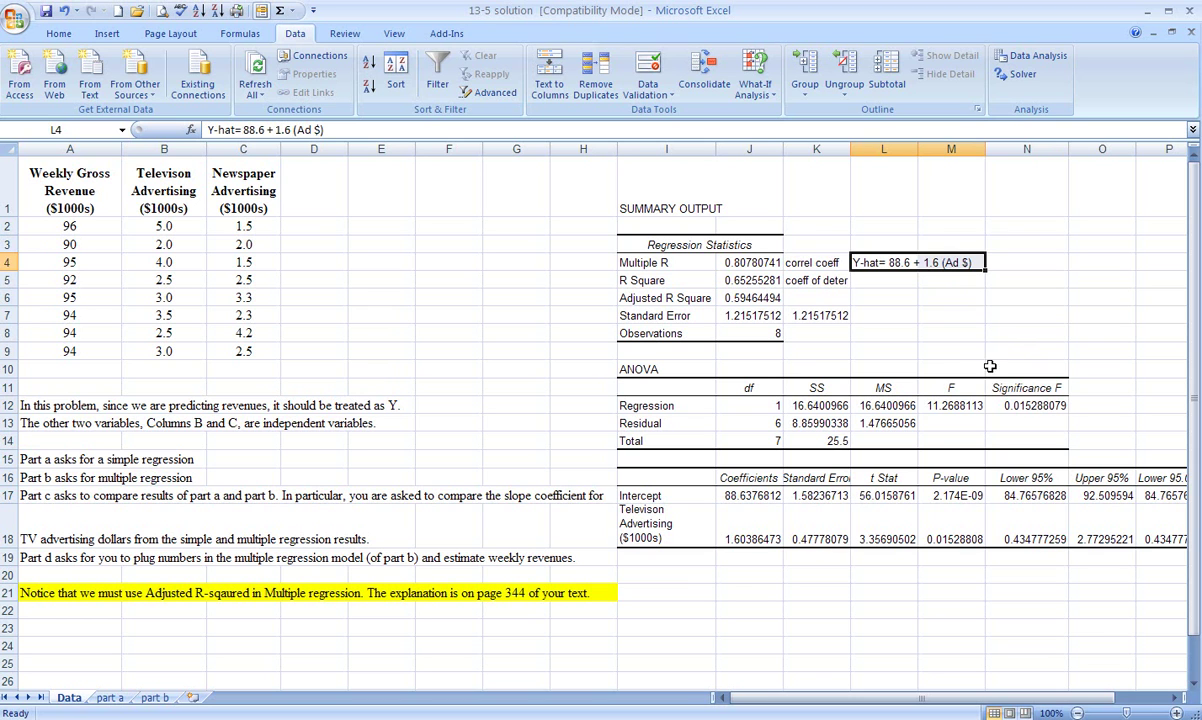
{"action": "left_click", "coordinate": [1043, 406]}
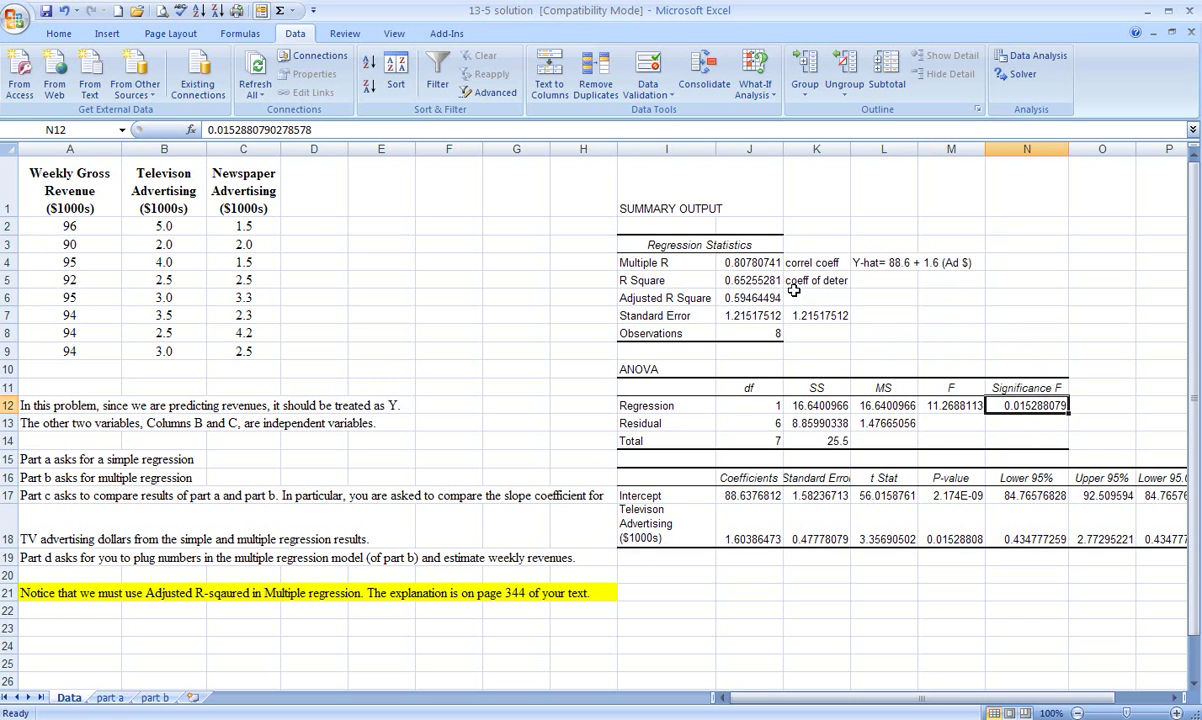
{"action": "left_click", "coordinate": [748, 280]}
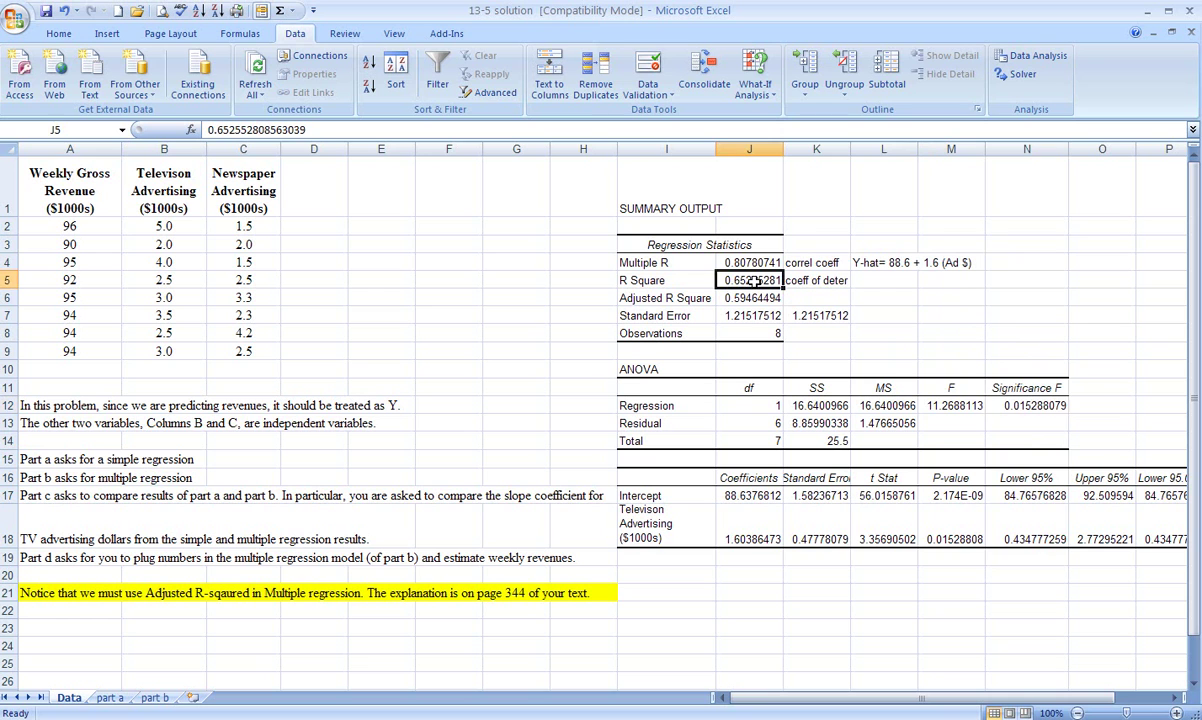
{"action": "left_click", "coordinate": [812, 282]}
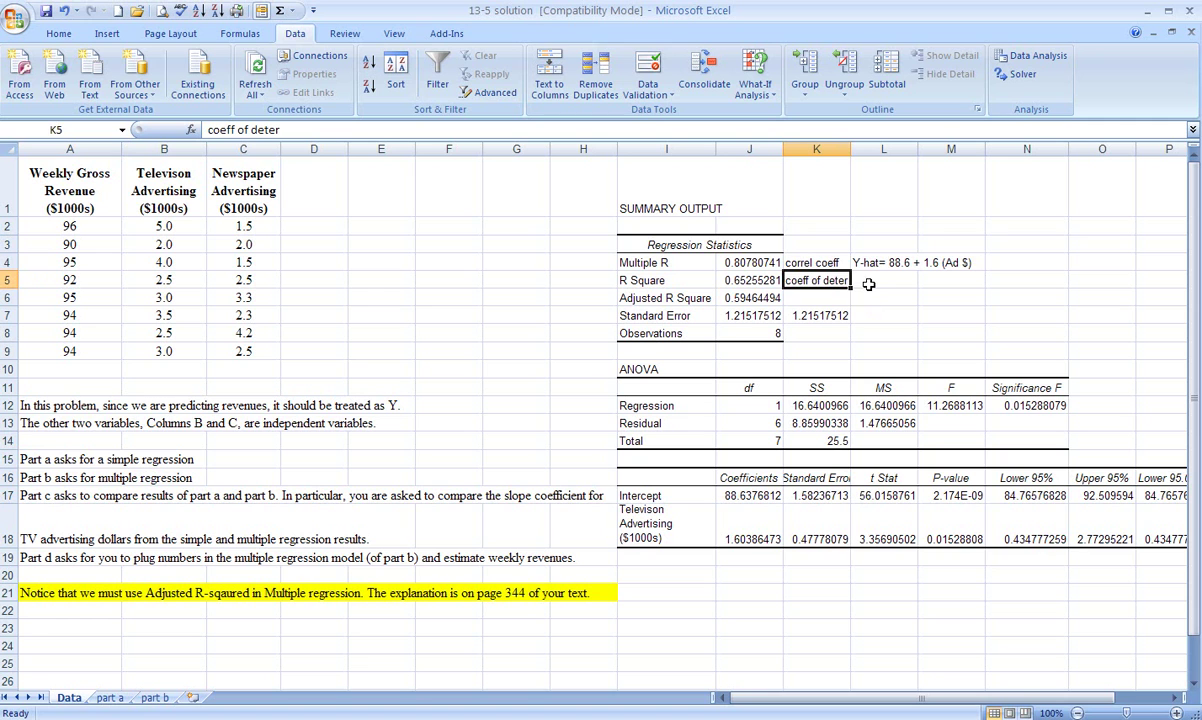
{"action": "left_click", "coordinate": [764, 280]}
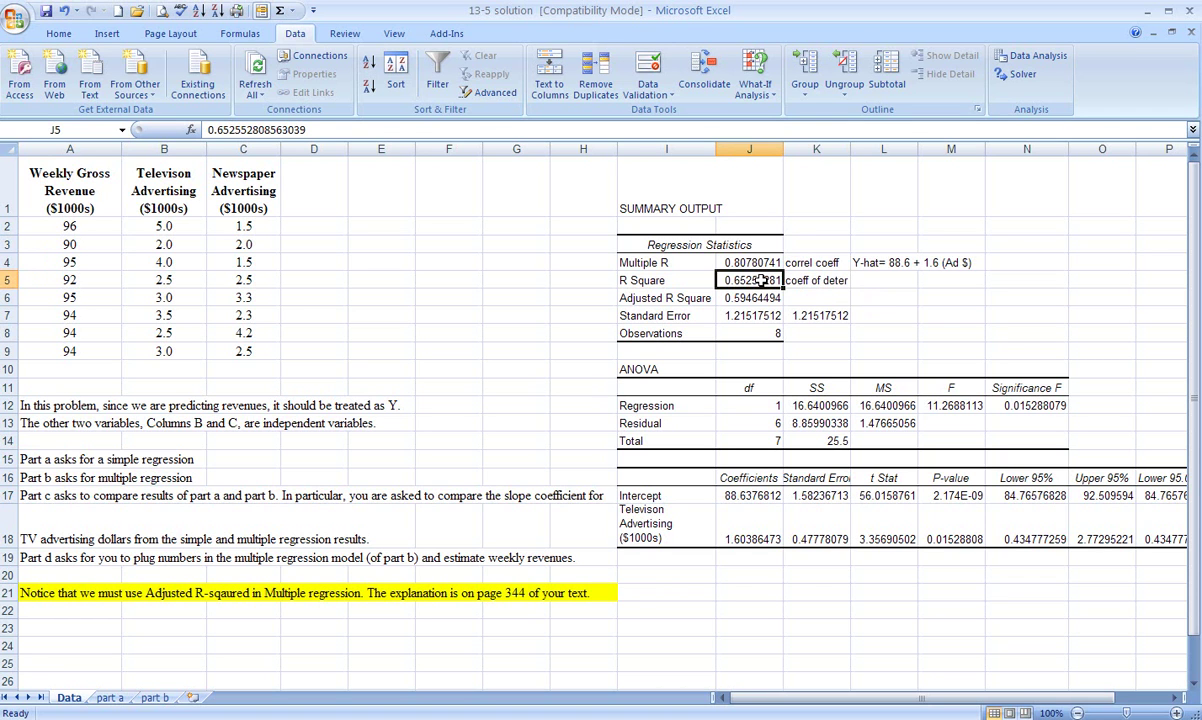
{"action": "left_click", "coordinate": [1033, 407]}
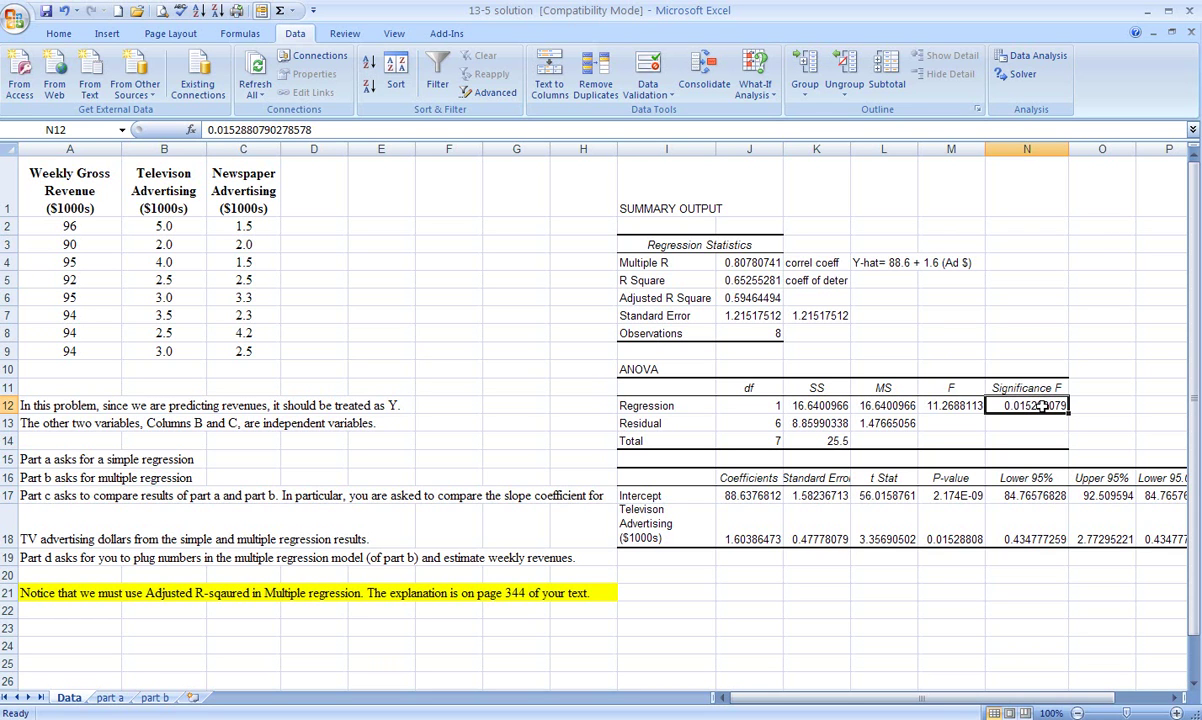
{"action": "left_click", "coordinate": [726, 280]}
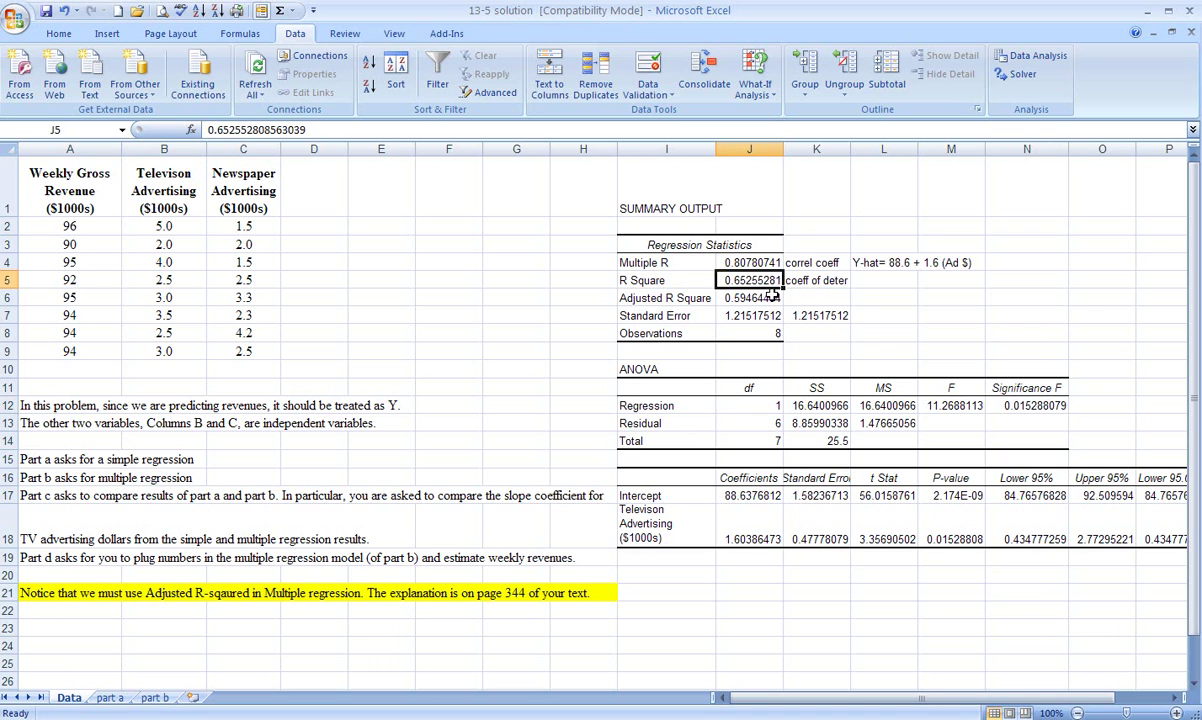